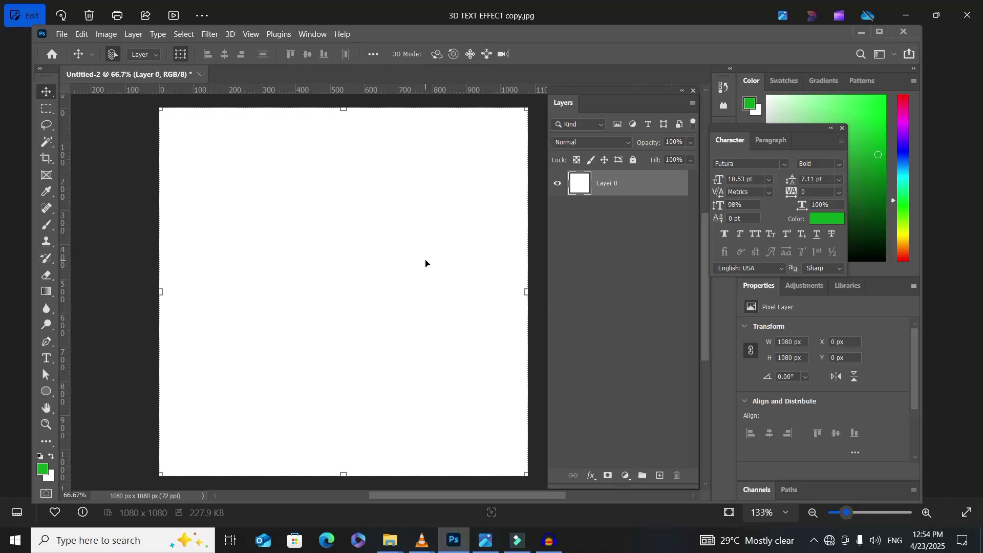
# - Add a Color Overlay effect to Layer 0 with the yellow-green colour bfb90c at 100% opacity
pyautogui.click(592, 477)
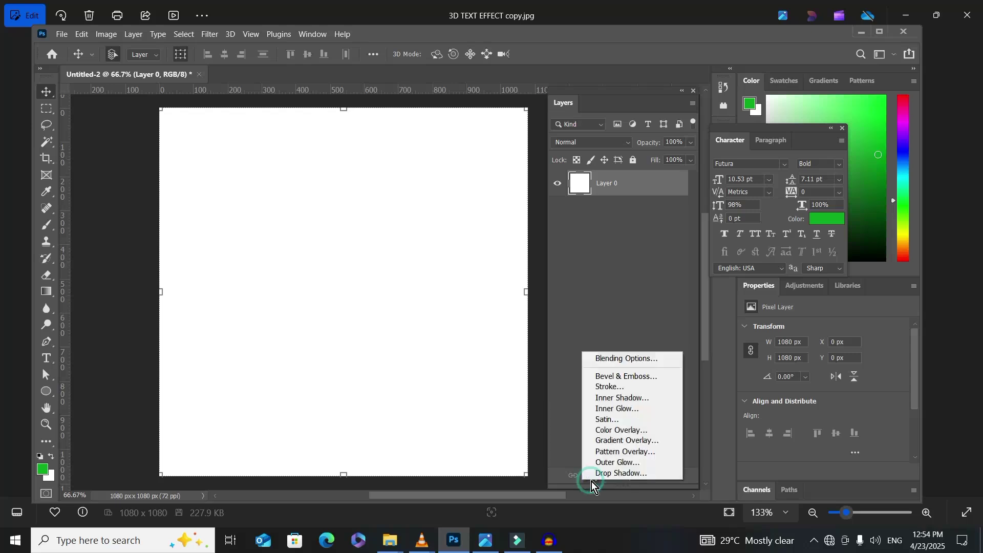
pyautogui.click(617, 431)
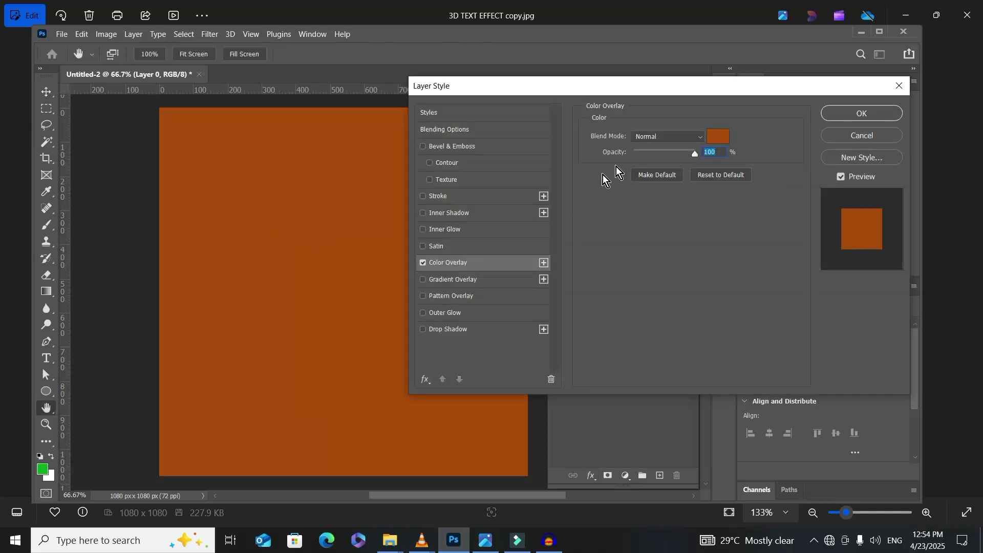
pyautogui.click(719, 136)
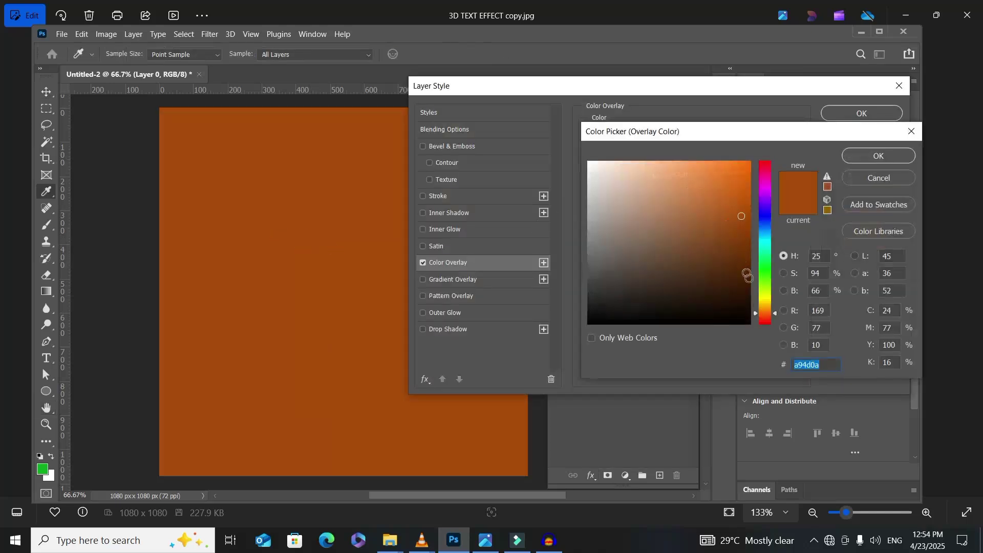
pyautogui.click(767, 299)
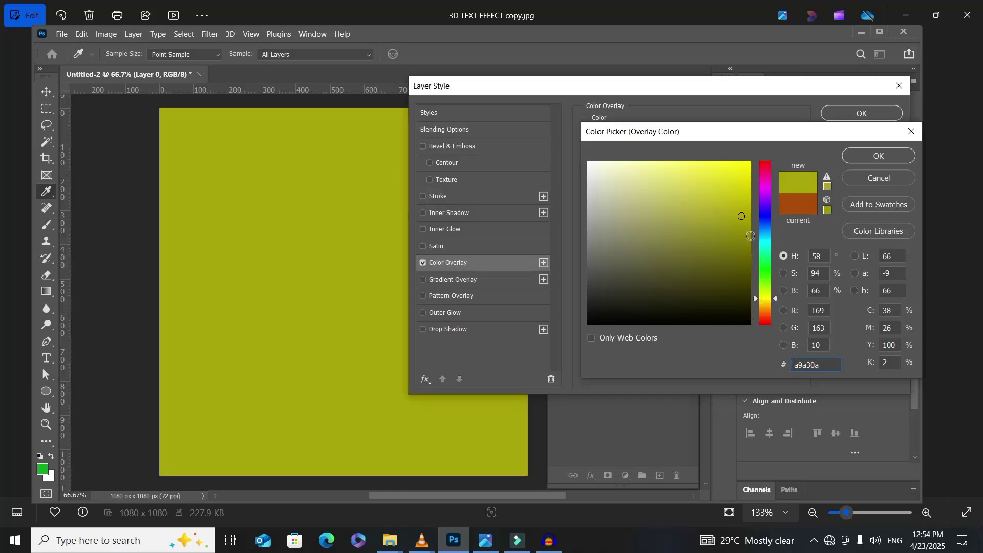
pyautogui.click(742, 202)
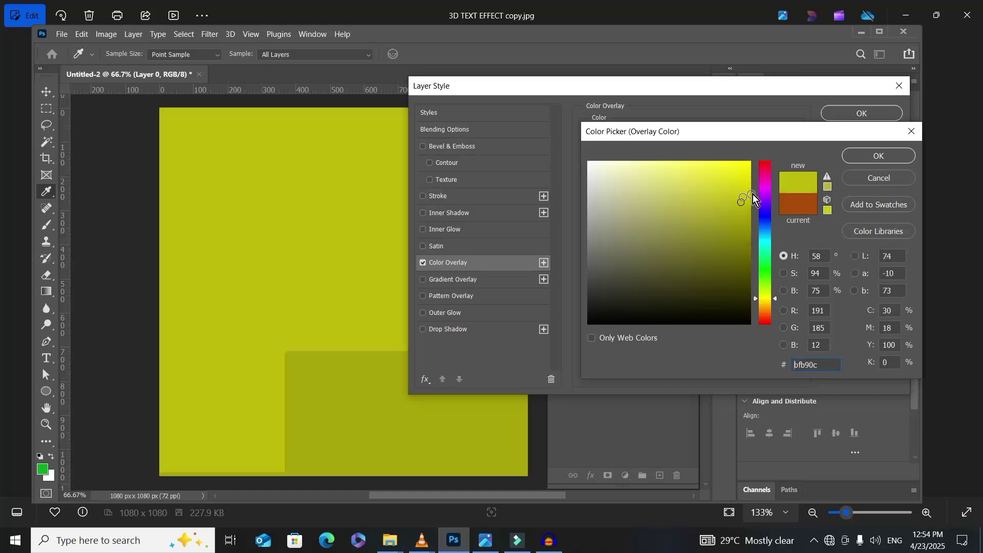
pyautogui.click(850, 156)
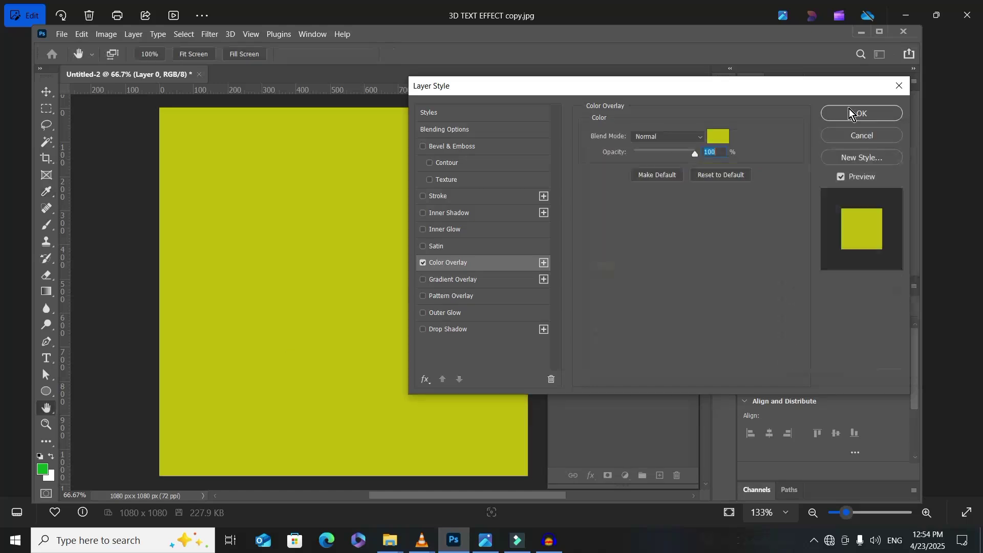
pyautogui.click(855, 115)
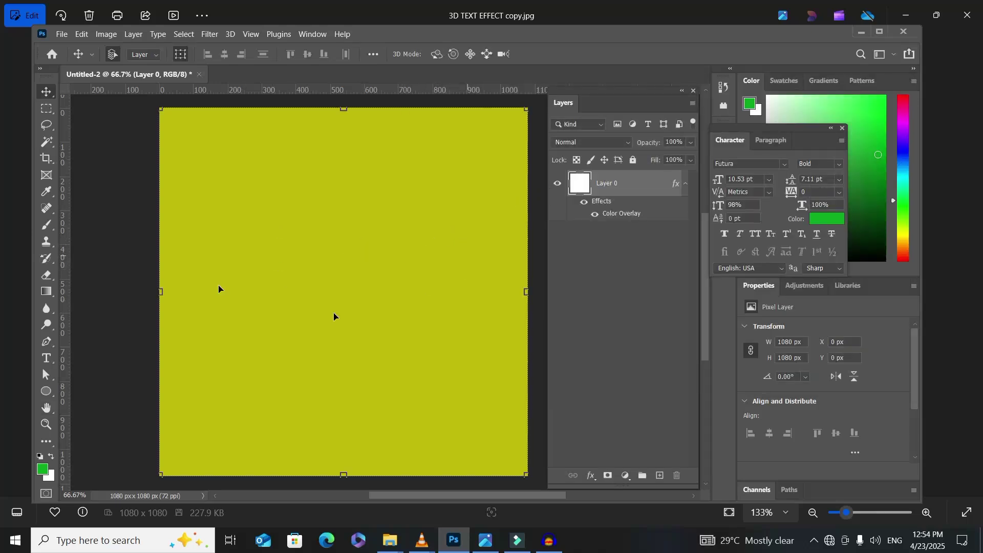
# - Add a text layer reading "3D TEXT" on two lines over the background
pyautogui.click(46, 360)
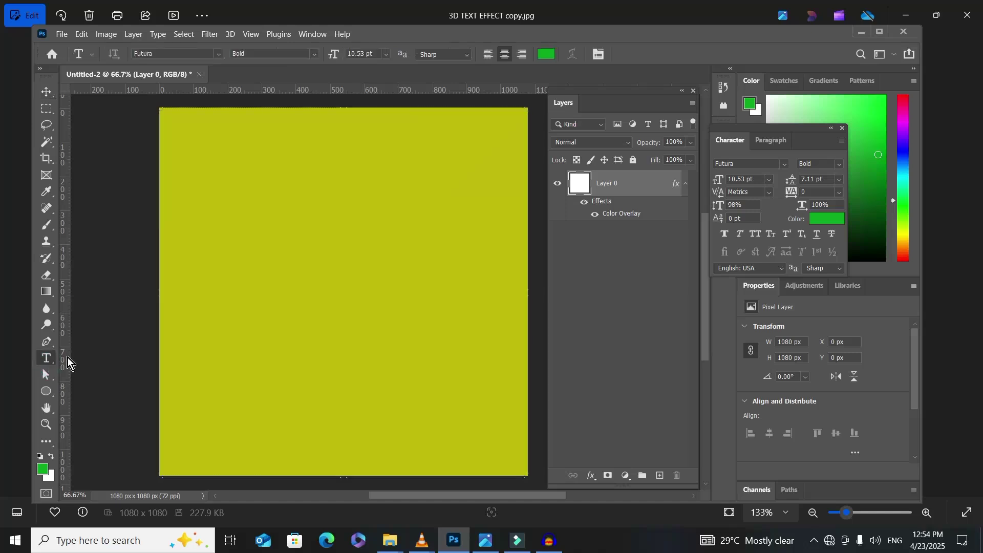
pyautogui.click(229, 285)
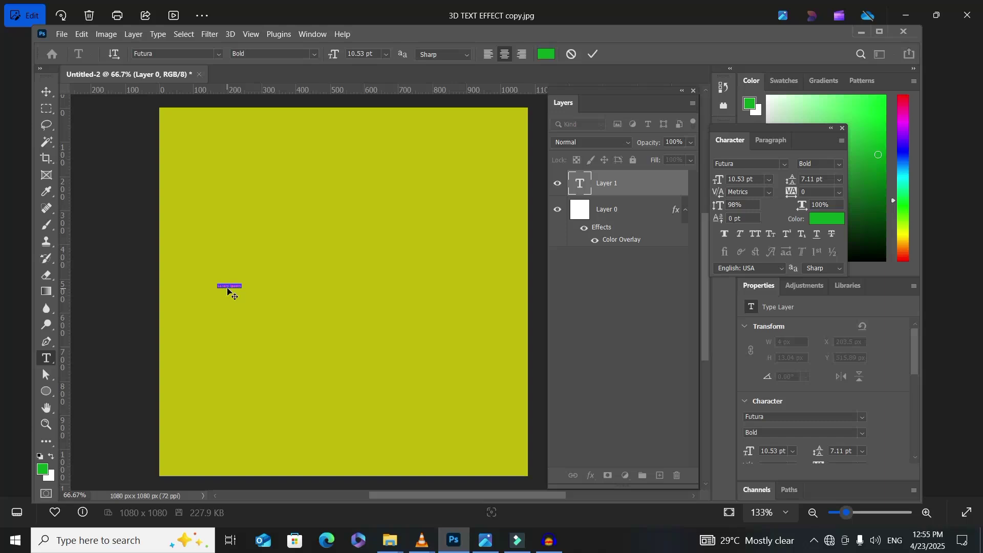
pyautogui.press('BackSpace')
pyautogui.click(590, 55)
# - Scale the text up to about 1805% and move it near the canvas centre, at about X 482 px, Y 540 px
pyautogui.click(46, 92)
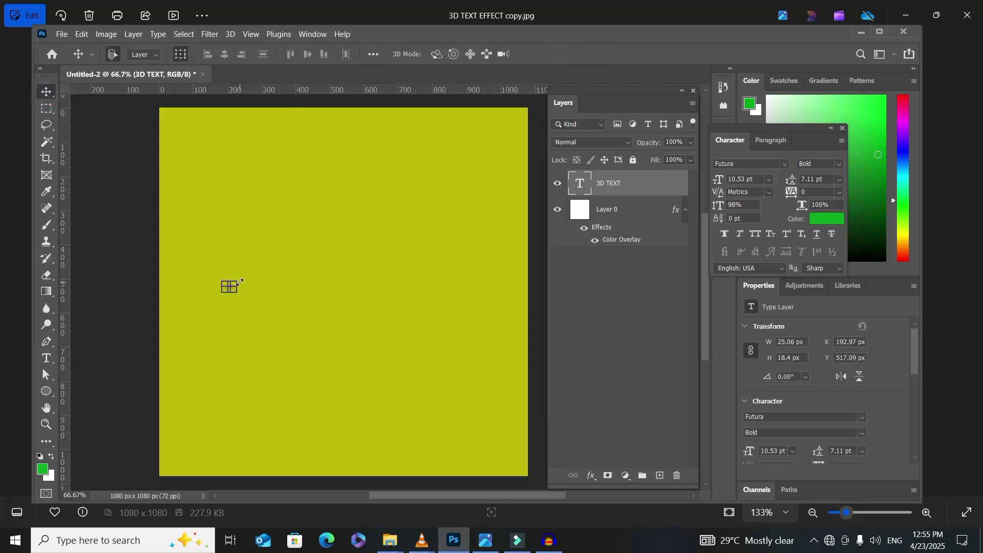
pyautogui.moveTo(239, 285); pyautogui.dragTo(486, 321)
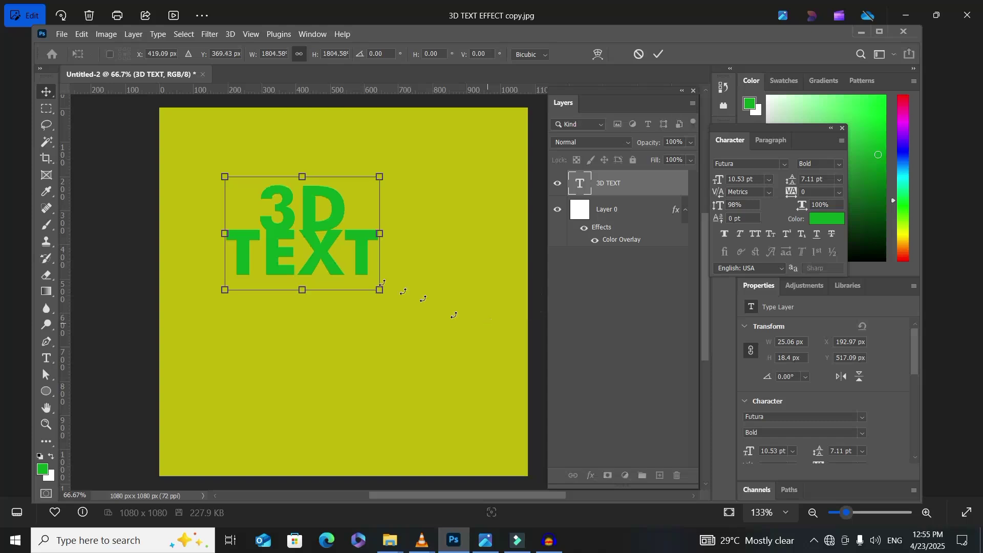
pyautogui.moveTo(330, 254); pyautogui.dragTo(343, 305)
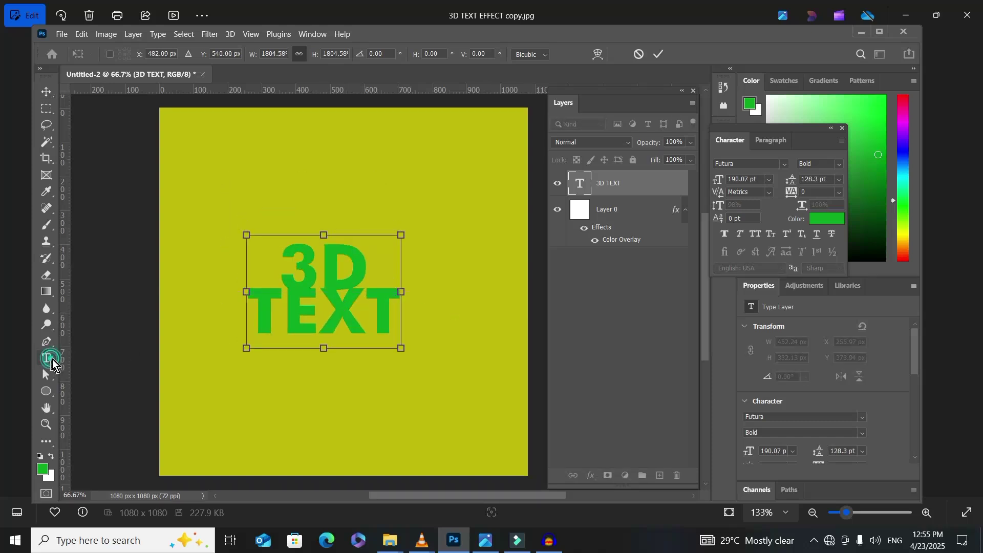
# - Select both lines of the 3D TEXT wording and check its font setting
pyautogui.click(46, 358)
pyautogui.click(259, 265)
pyautogui.moveTo(259, 264); pyautogui.dragTo(425, 331)
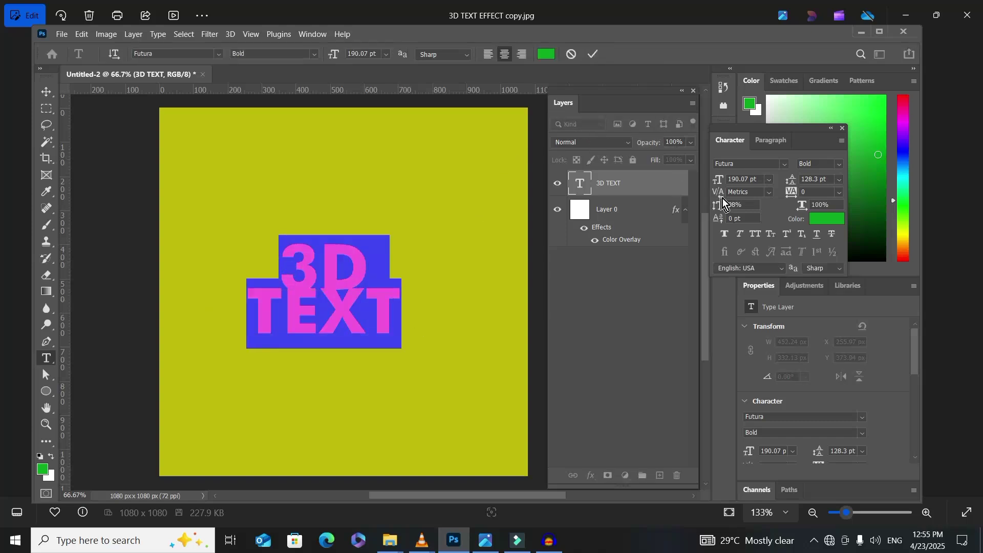
pyautogui.click(747, 165)
pyautogui.click(540, 269)
pyautogui.click(592, 62)
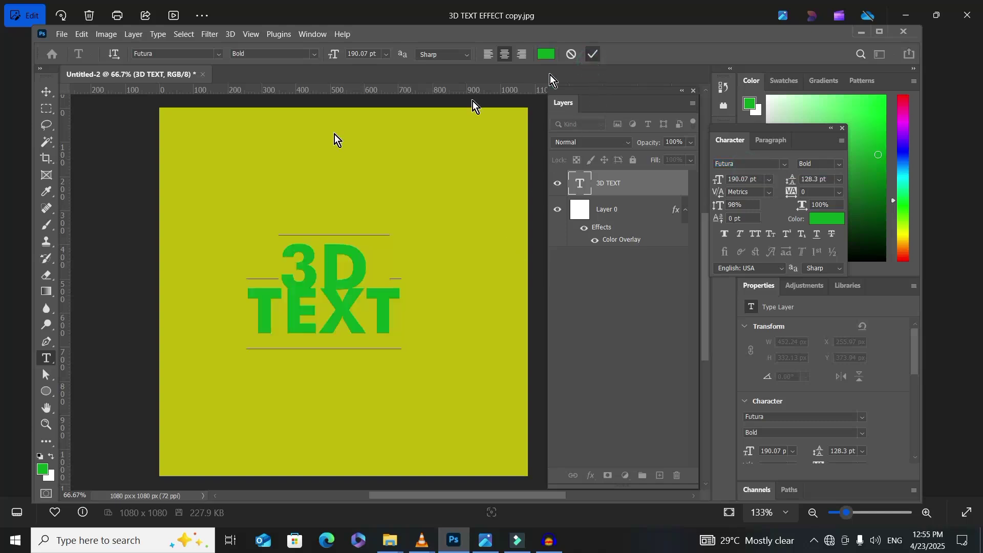
# - Enlarge the text to about 718 px wide by 527 px high and recentre it on the canvas
pyautogui.click(51, 95)
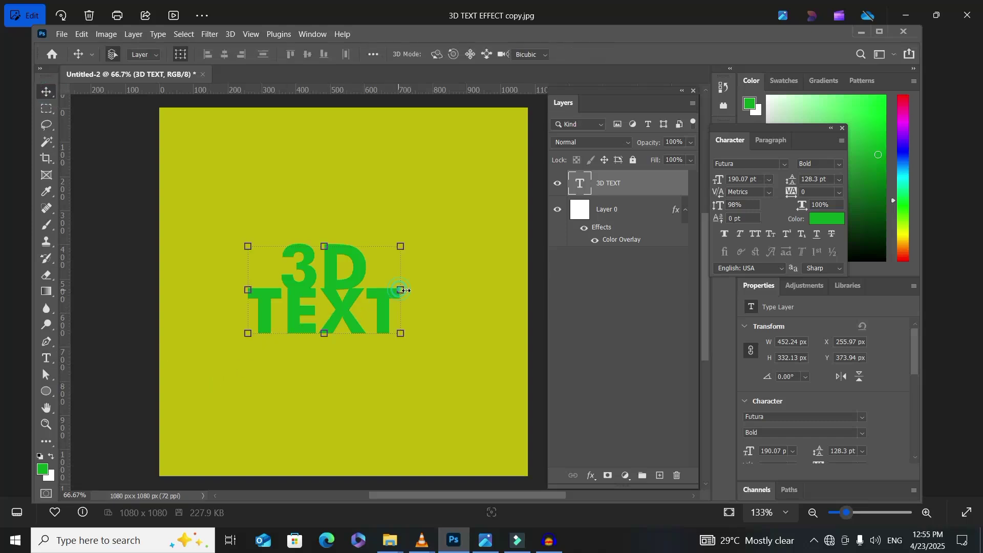
pyautogui.moveTo(402, 289); pyautogui.dragTo(491, 294)
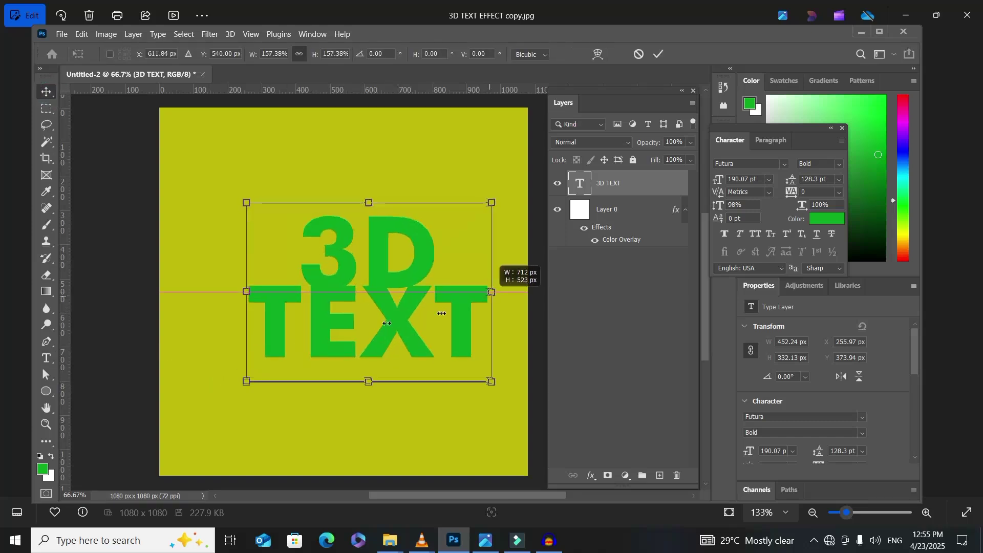
pyautogui.moveTo(322, 327); pyautogui.dragTo(299, 318)
pyautogui.click(657, 60)
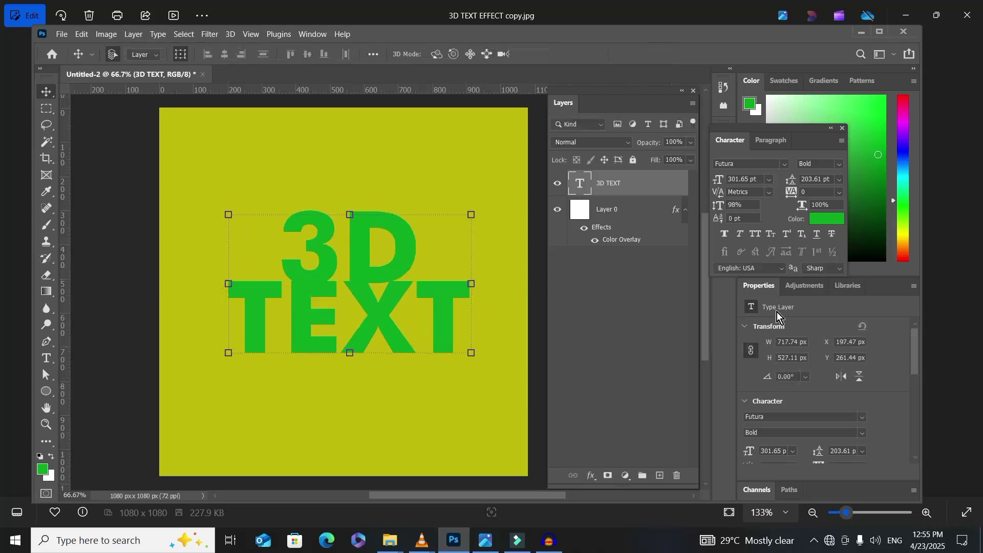
# - Set the text colour to the background's yellow-green, bfb90c, by sampling it from the canvas
pyautogui.click(827, 219)
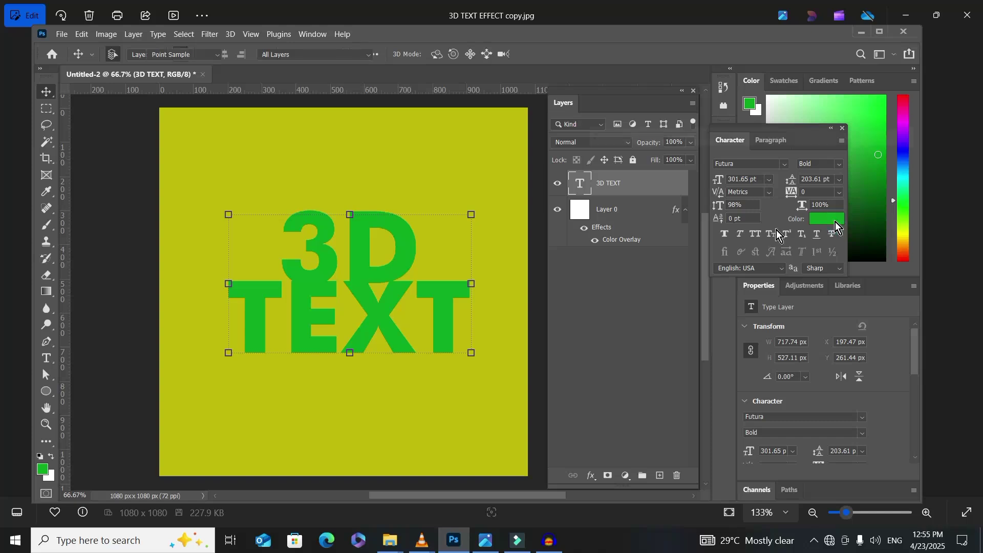
pyautogui.click(403, 150)
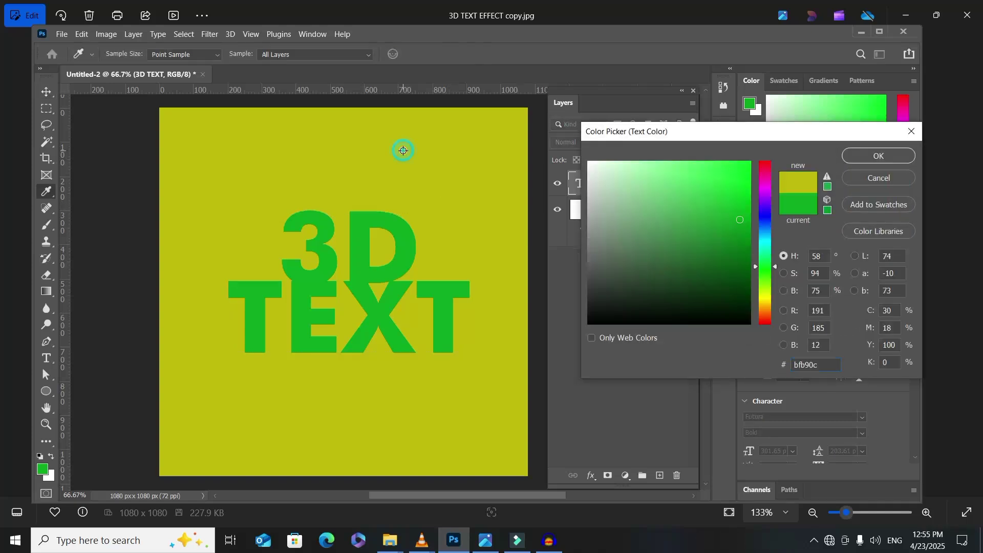
pyautogui.click(888, 156)
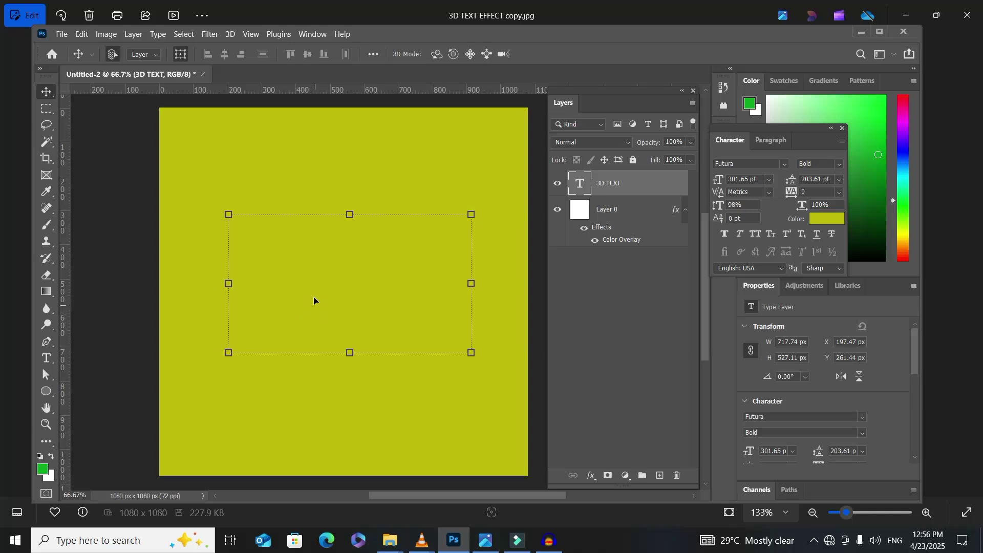
# - Add a Drop Shadow to the text with 32% opacity, 90° angle, 3 px distance, 65% spread and 8 px size
pyautogui.click(591, 479)
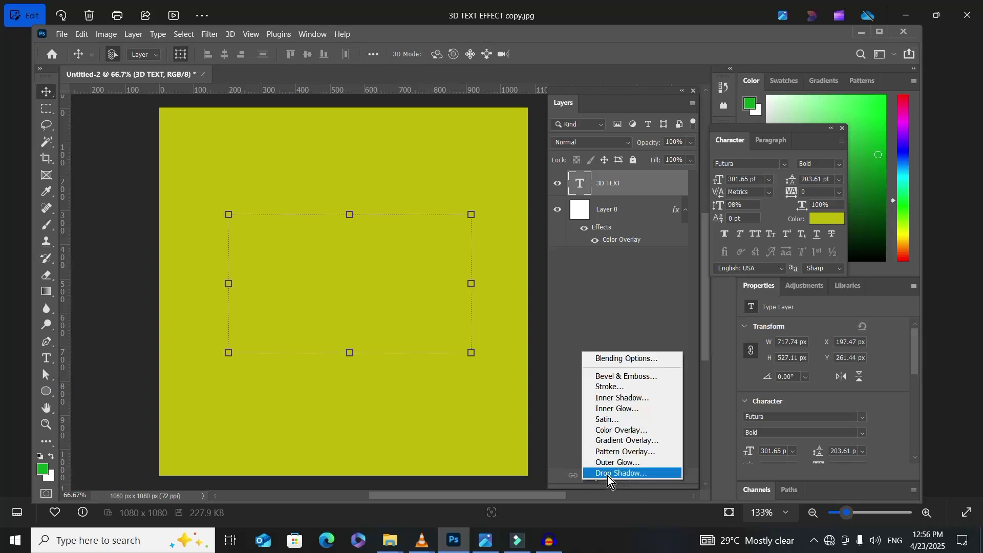
pyautogui.click(608, 474)
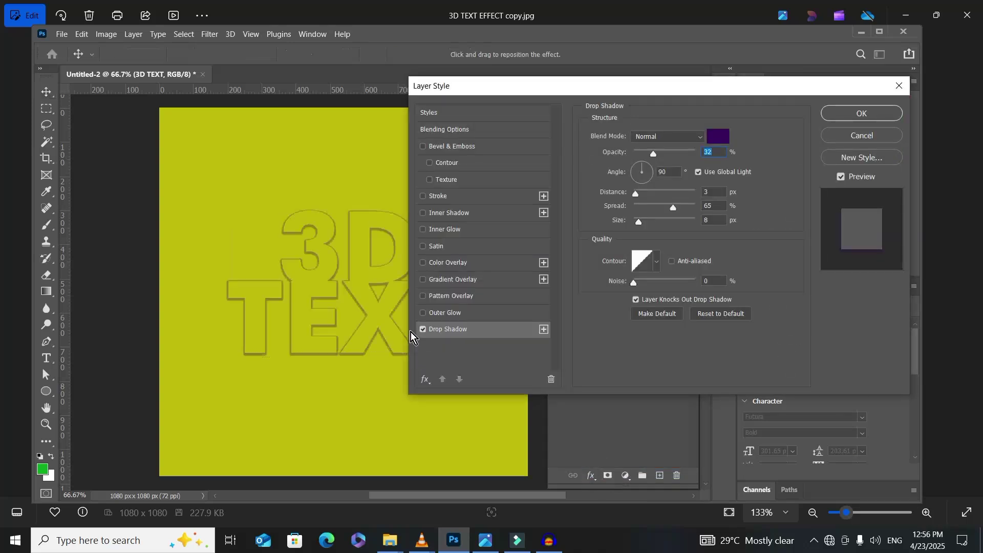
pyautogui.click(550, 87)
pyautogui.moveTo(550, 86); pyautogui.dragTo(585, 84)
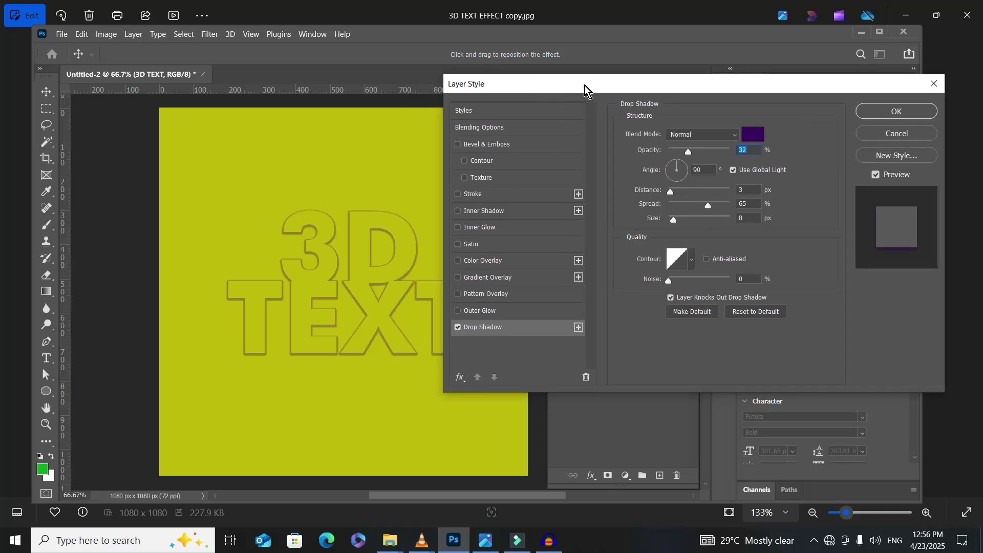
pyautogui.click(893, 113)
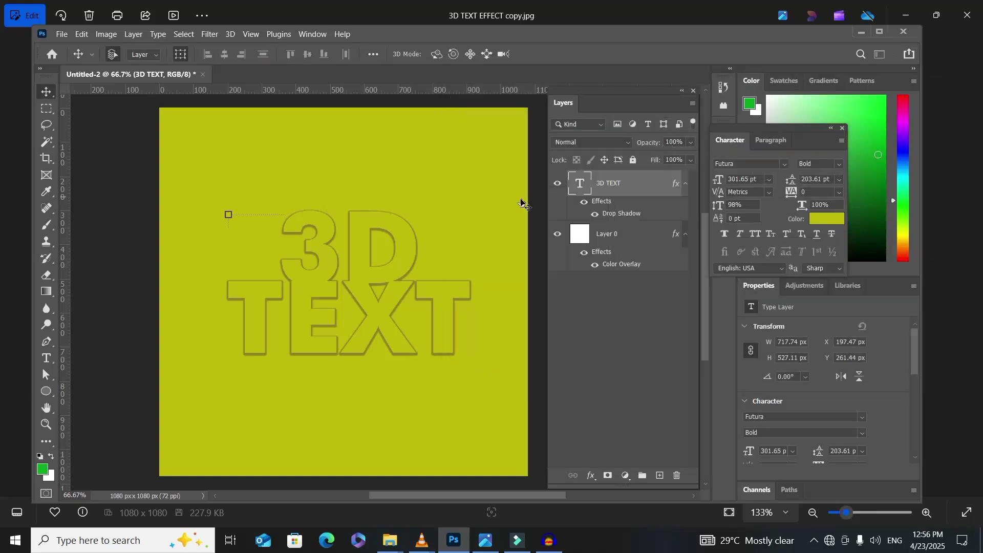
# - Hide the photo viewer window and shift the text up and left to about X 153 px, Y 219 px
pyautogui.moveTo(360, 263); pyautogui.dragTo(356, 257)
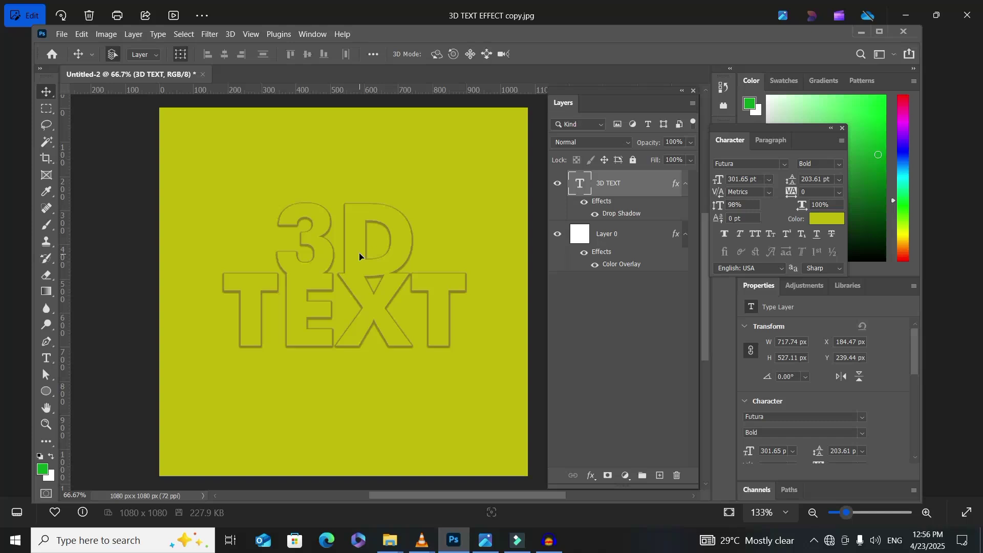
pyautogui.click(485, 541)
pyautogui.hotkey('alt', 'Tab')
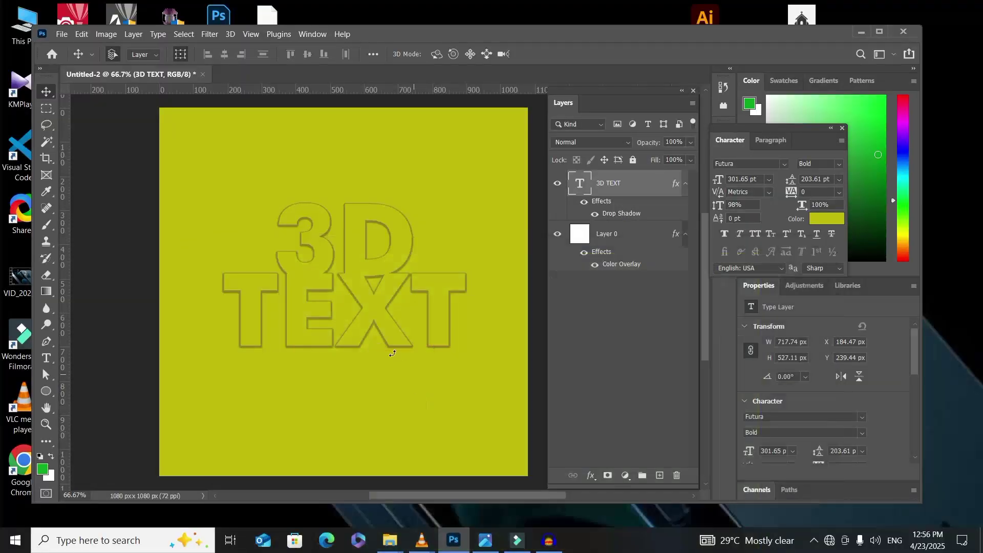
pyautogui.moveTo(375, 315); pyautogui.dragTo(361, 302)
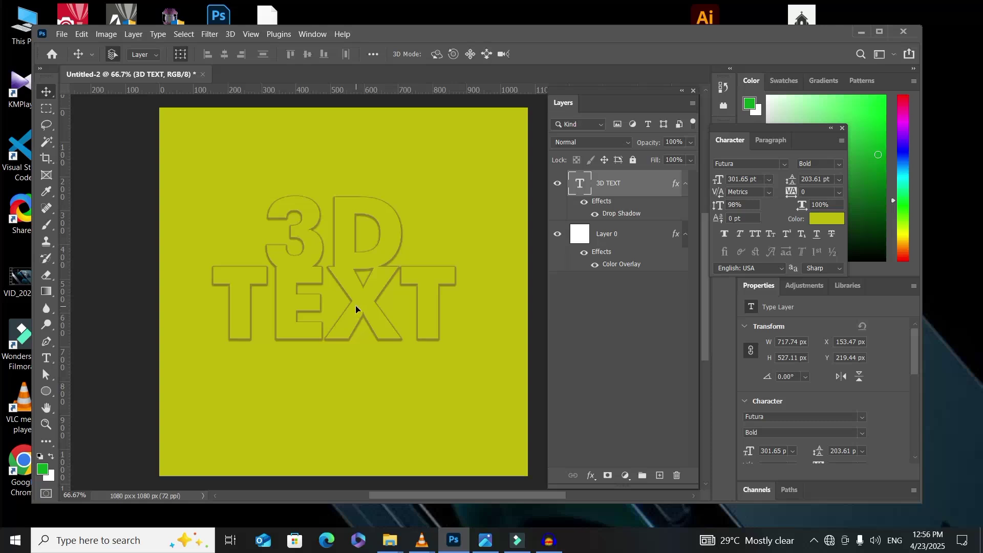
# - Duplicate the text to about Y 487 px and move the original above it to about Y 64 px
pyautogui.press('ctrl')
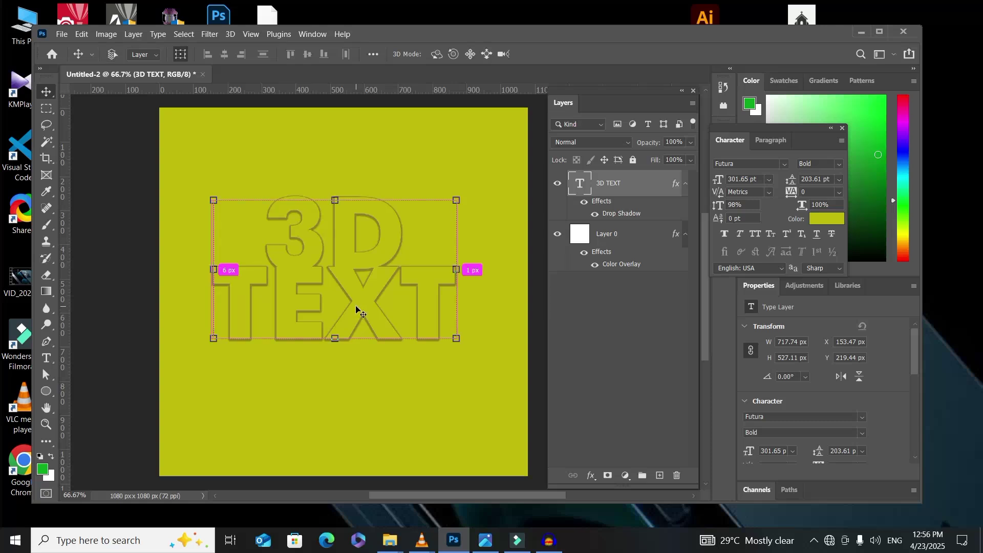
pyautogui.moveTo(357, 310); pyautogui.dragTo(357, 404)
pyautogui.moveTo(387, 225); pyautogui.dragTo(383, 170)
pyautogui.moveTo(355, 248); pyautogui.dragTo(347, 249)
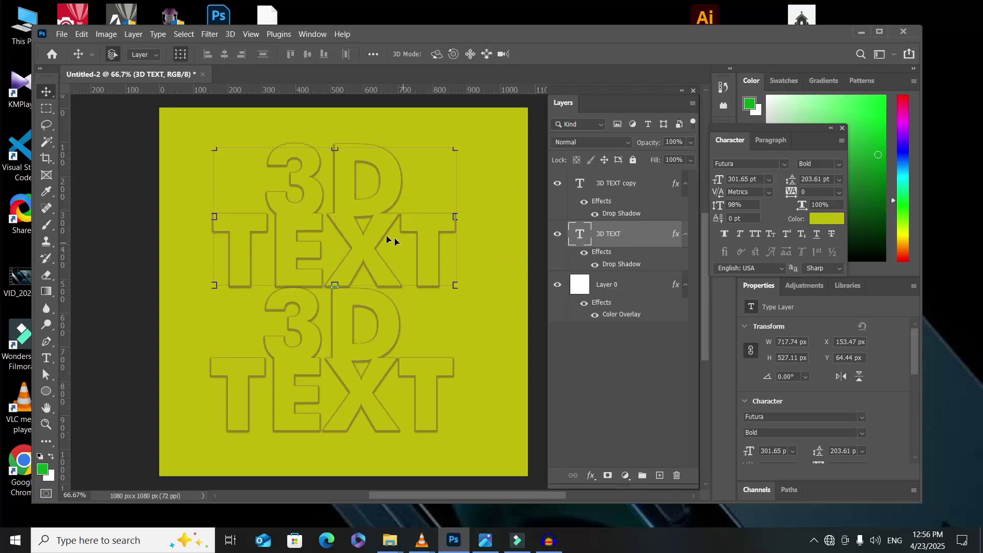
# - Move the original 3D TEXT layer above the 3D TEXT copy layer in the layer stack
pyautogui.click(387, 346)
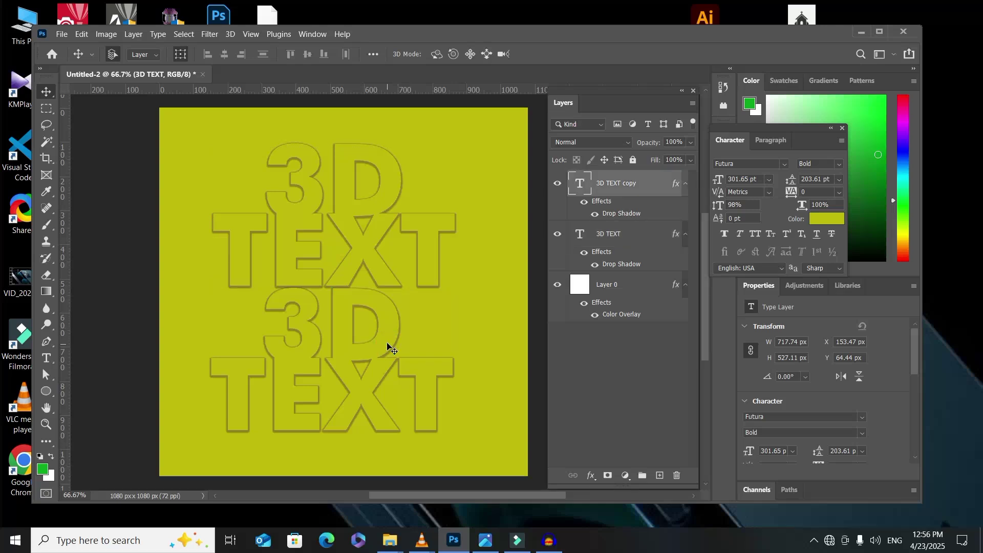
pyautogui.click(623, 238)
pyautogui.moveTo(622, 239); pyautogui.dragTo(632, 183)
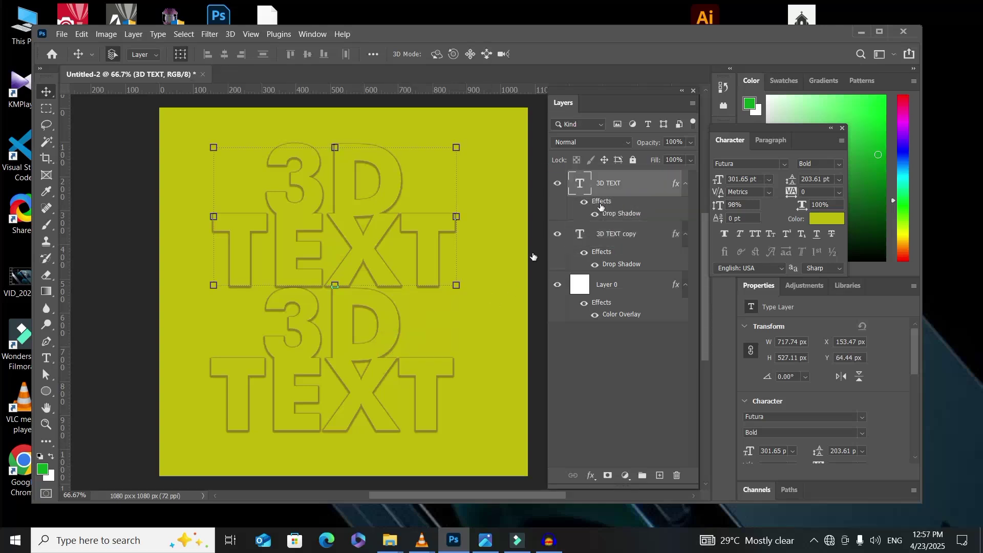
# - Add a Color Overlay effect to the 3D TEXT copy layer
pyautogui.click(605, 235)
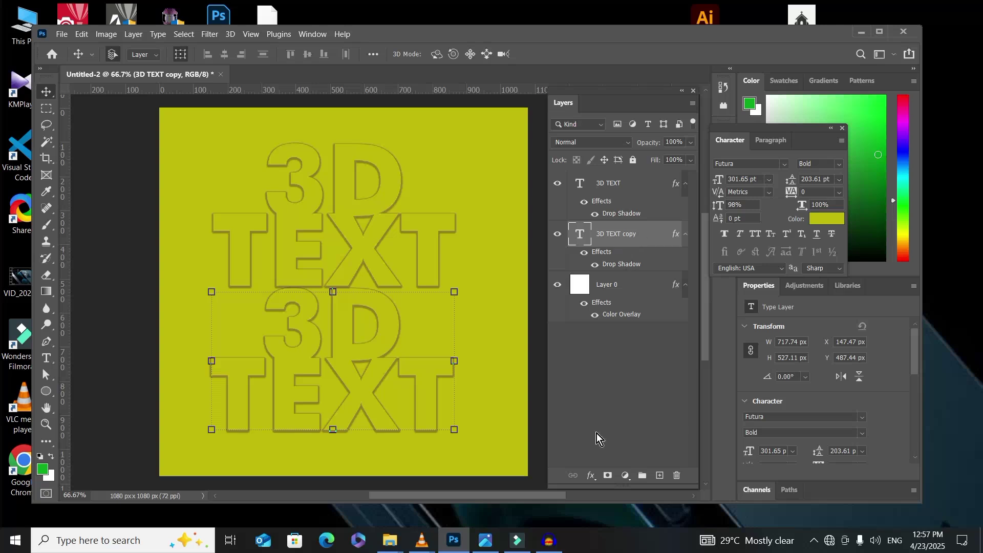
pyautogui.click(639, 241)
pyautogui.click(592, 479)
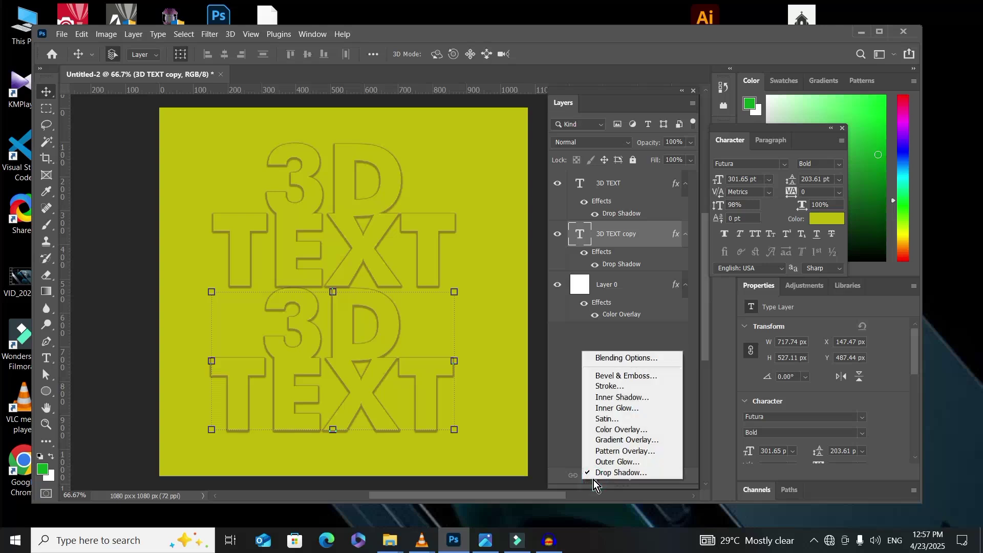
pyautogui.click(620, 433)
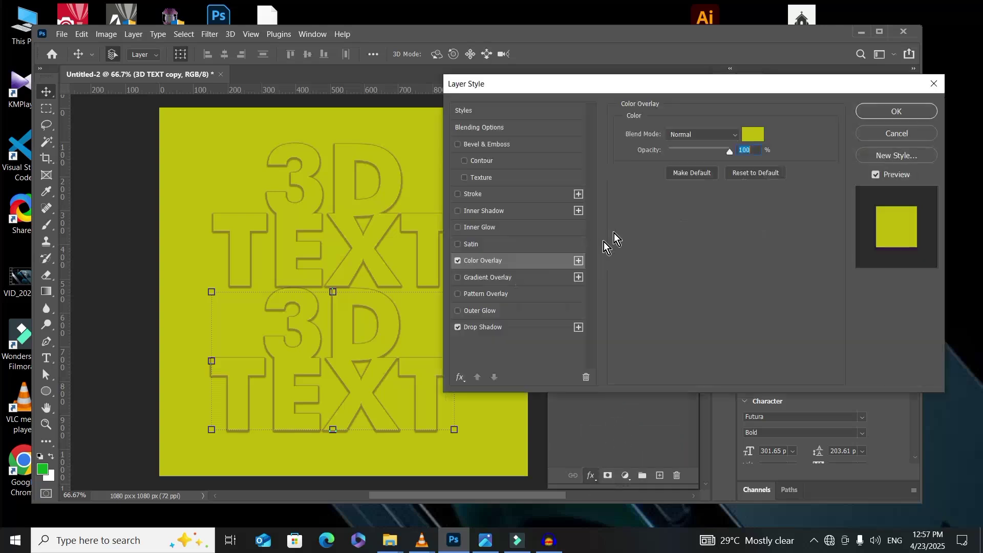
# - Set the overlay colour of the 3D TEXT copy layer to purple #752eab and apply the layer style
pyautogui.click(753, 134)
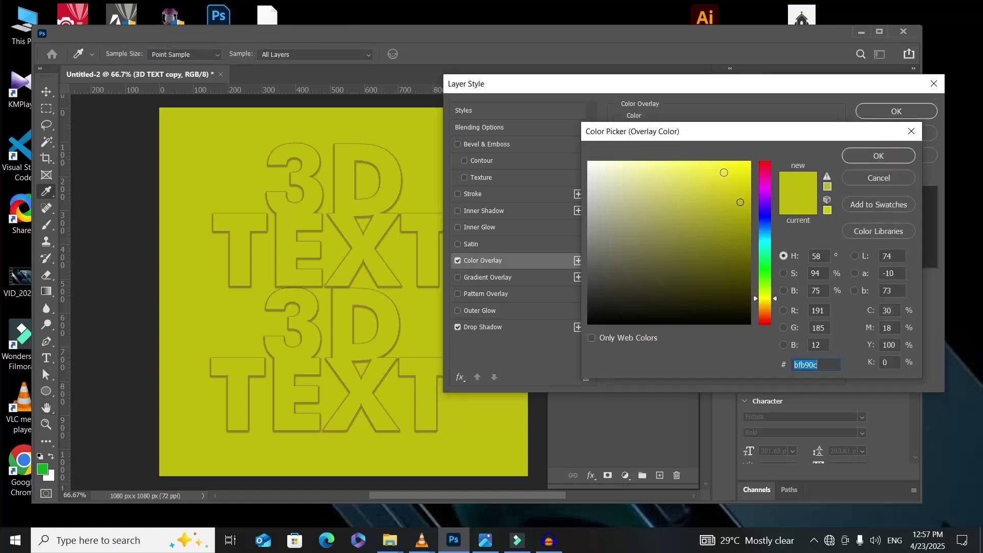
pyautogui.click(766, 200)
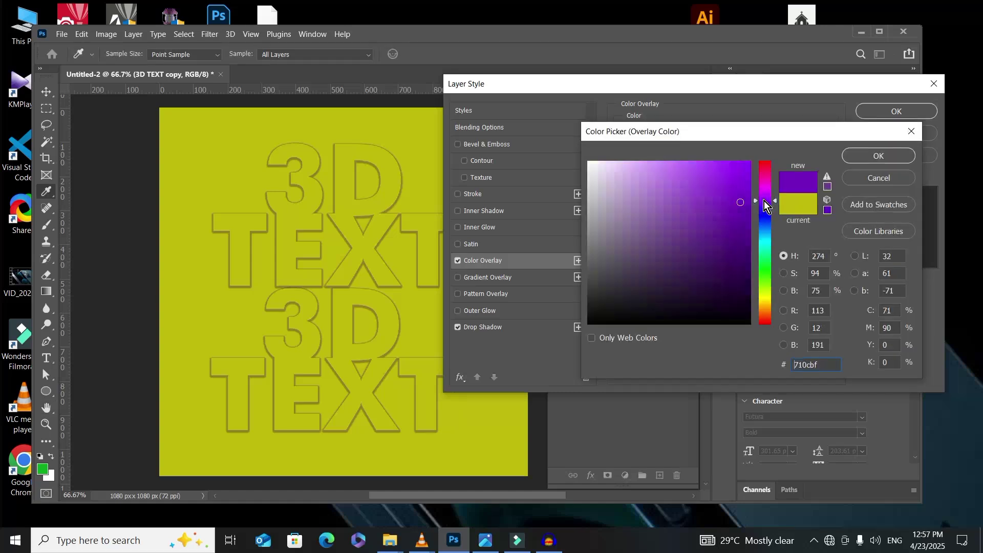
pyautogui.click(710, 179)
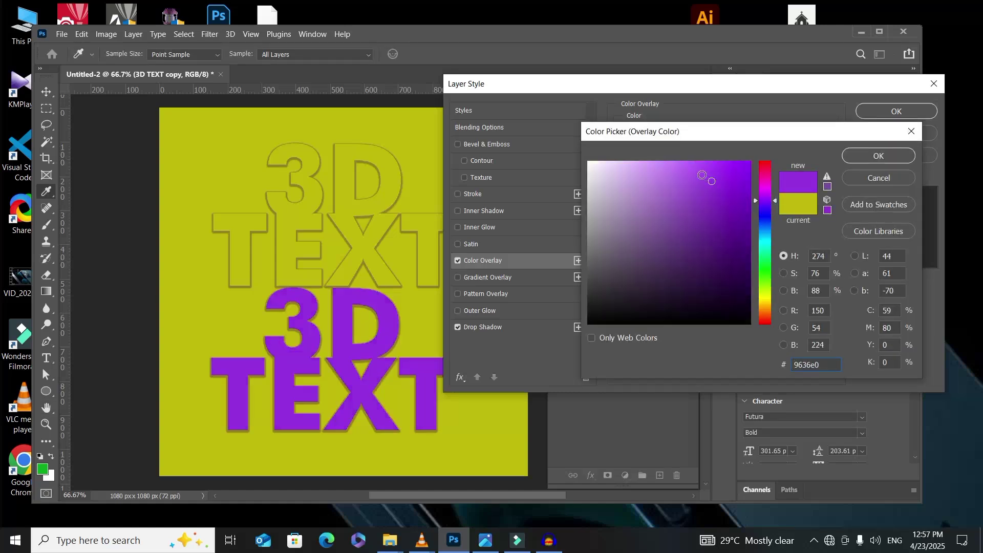
pyautogui.click(707, 186)
pyautogui.click(727, 198)
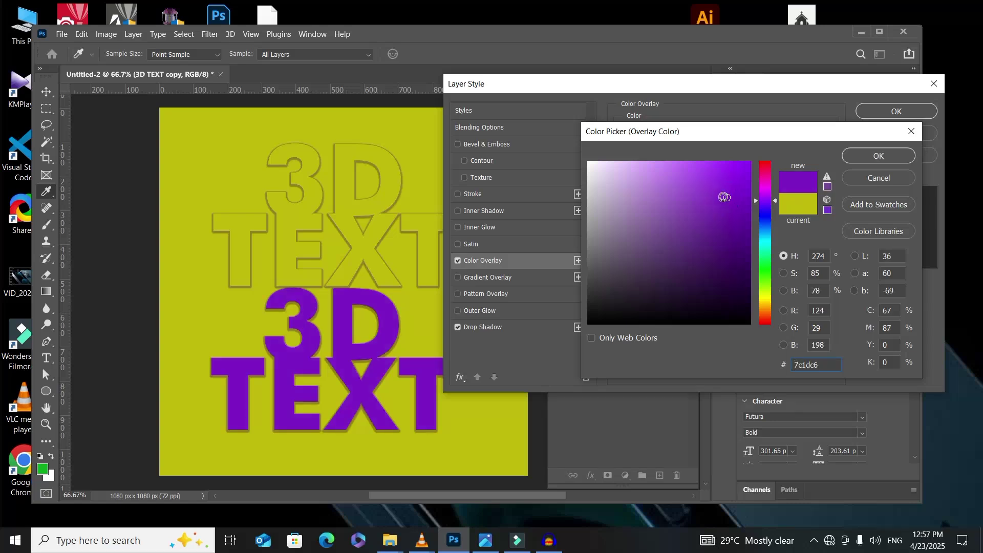
pyautogui.click(713, 200)
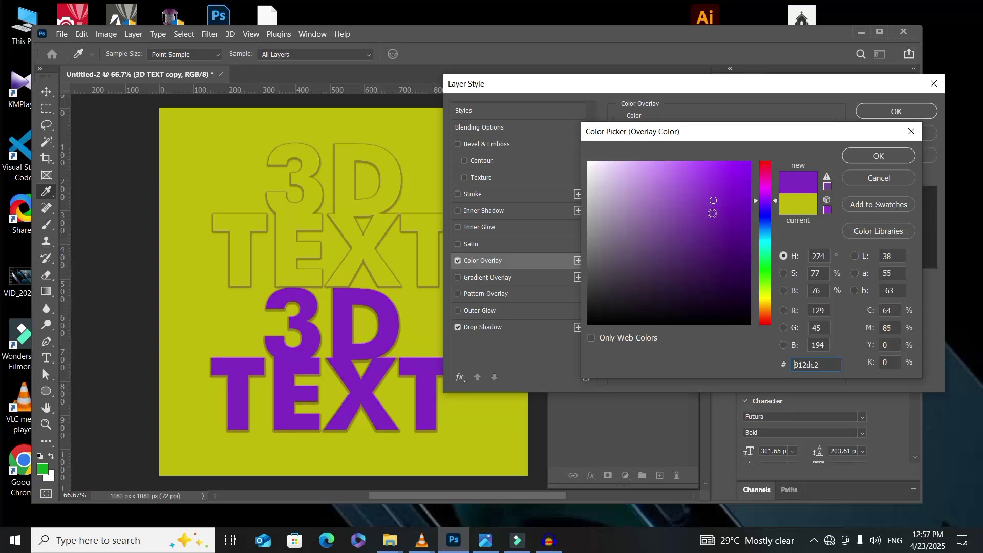
pyautogui.click(710, 215)
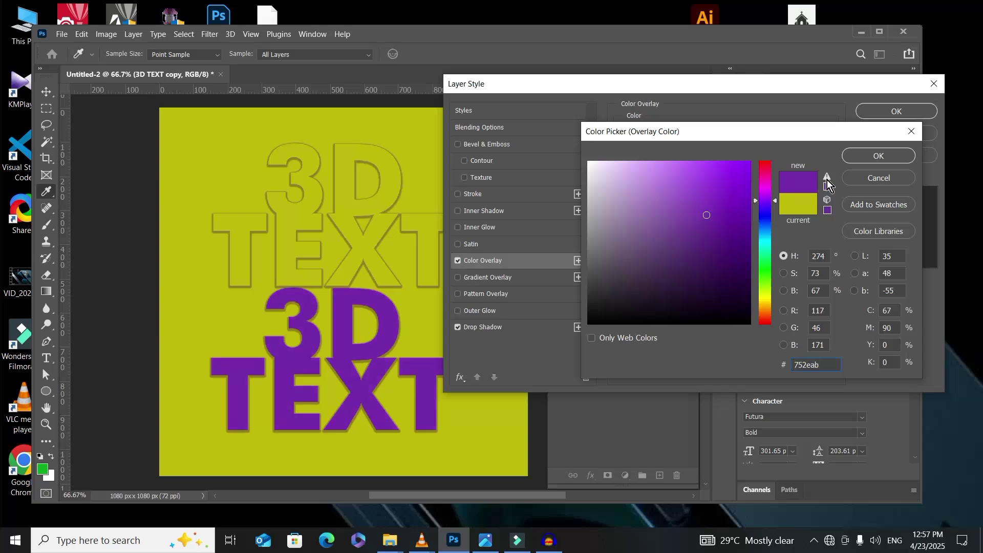
pyautogui.click(868, 157)
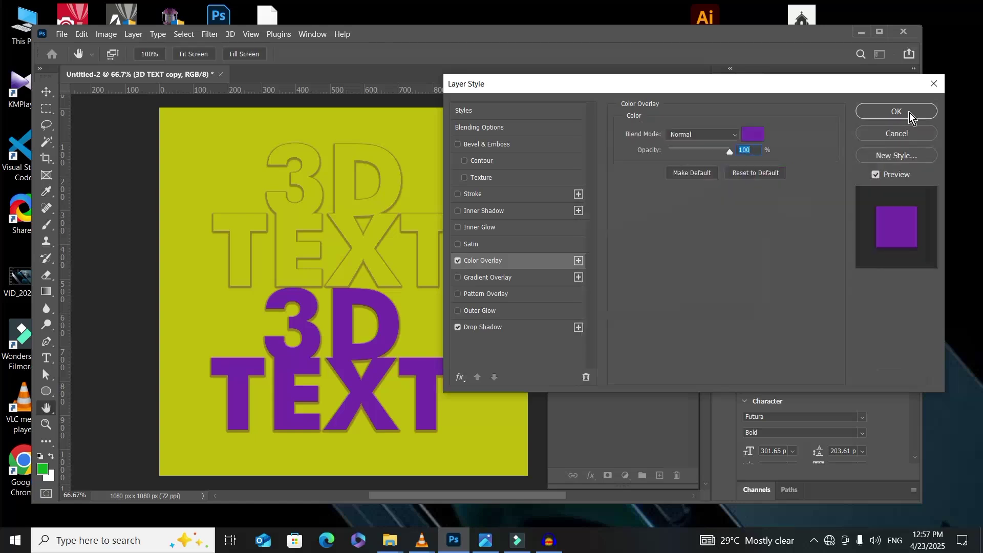
pyautogui.click(910, 113)
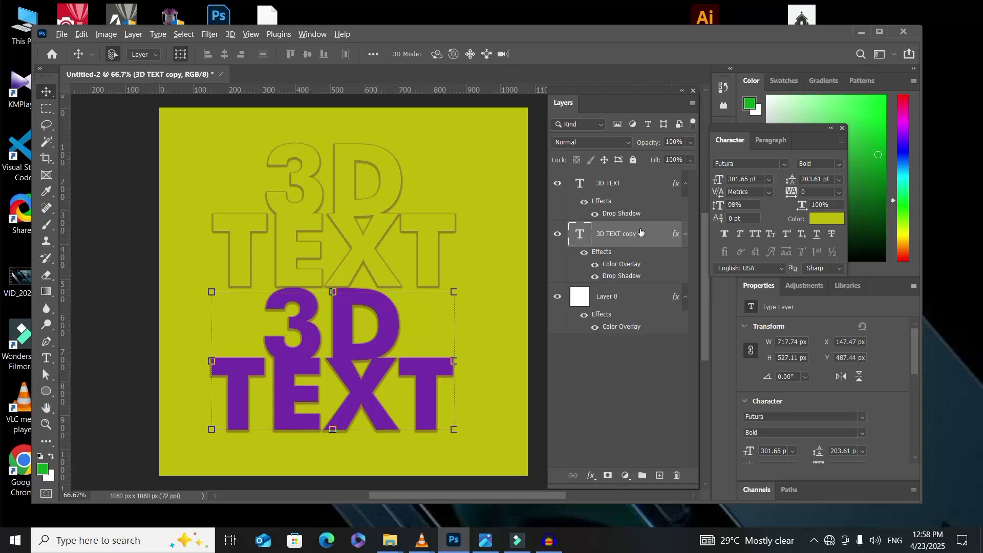
# - Duplicate the purple text repeatedly up to 3D TEXT copy 24, nudging each duplicate 1 px down to about Y 510 px
pyautogui.hotkey('ctrl', 'j')
pyautogui.press('Down')
pyautogui.press('Down')
pyautogui.press('Down')
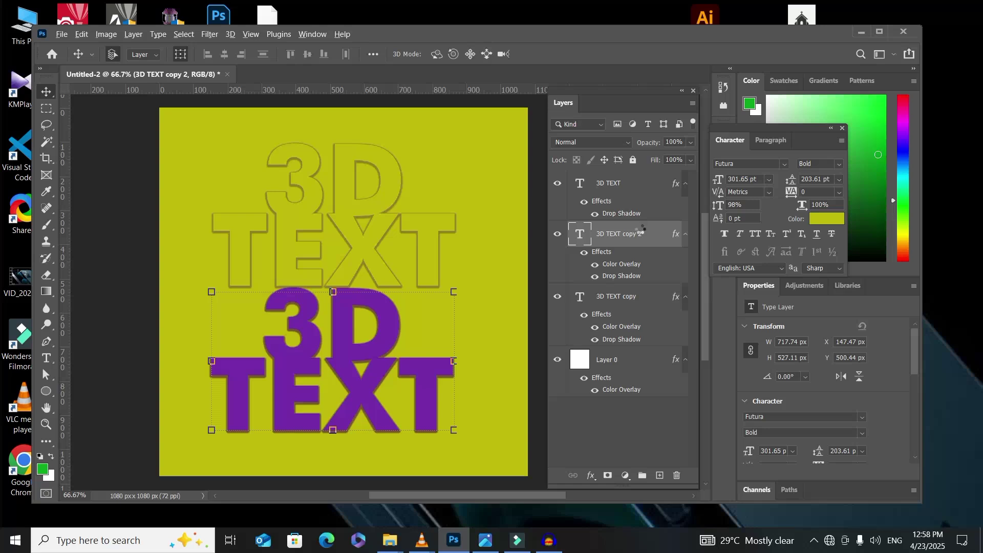
pyautogui.press('Down')
pyautogui.press('Down')
pyautogui.press('Down')
pyautogui.press('Down')
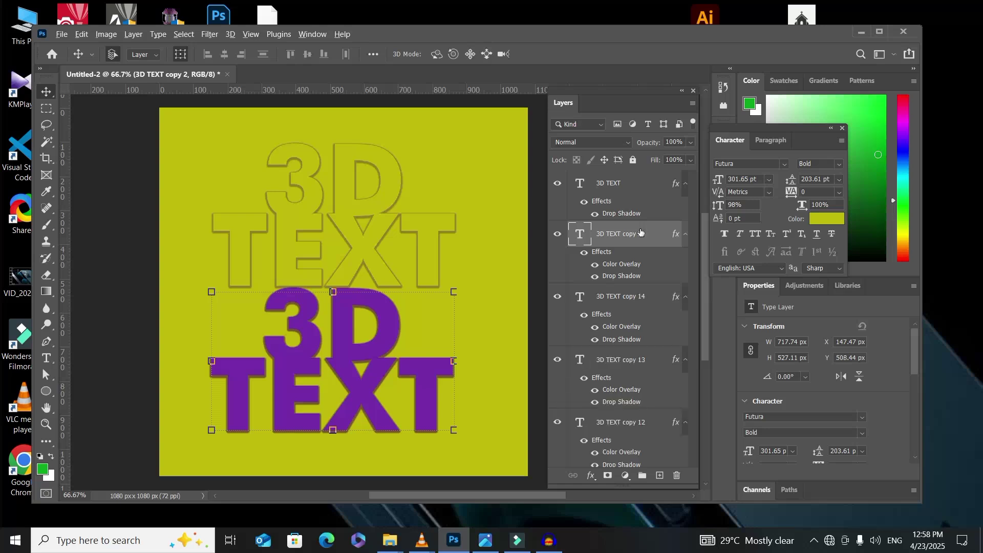
pyautogui.hotkey('ctrl', 'j')
pyautogui.press('Down')
pyautogui.hotkey('ctrl', 'j')
pyautogui.press('Down')
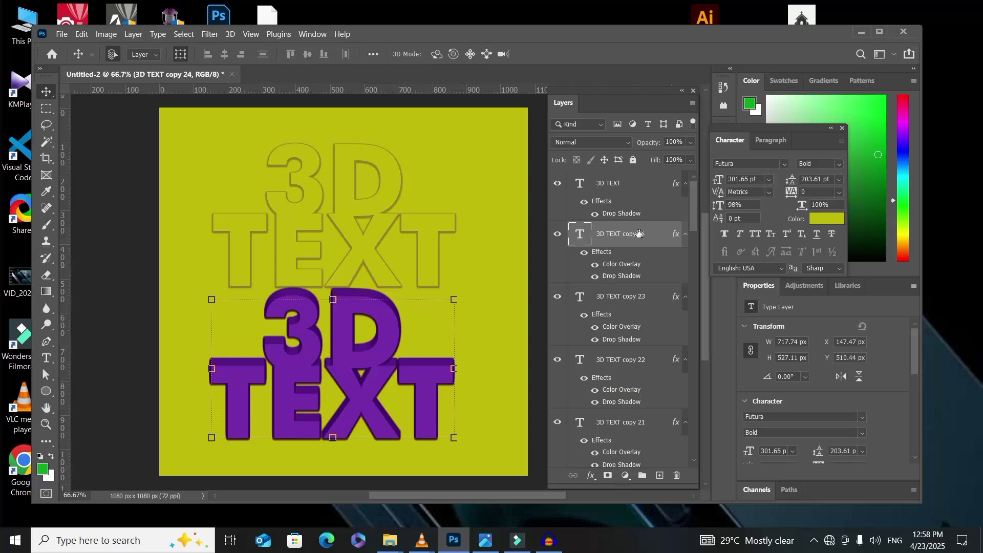
# - Review the stack of duplicated text layers and toggle the visibility of 3D TEXT copy 24 off and on
pyautogui.scroll(-15, 631, 252)
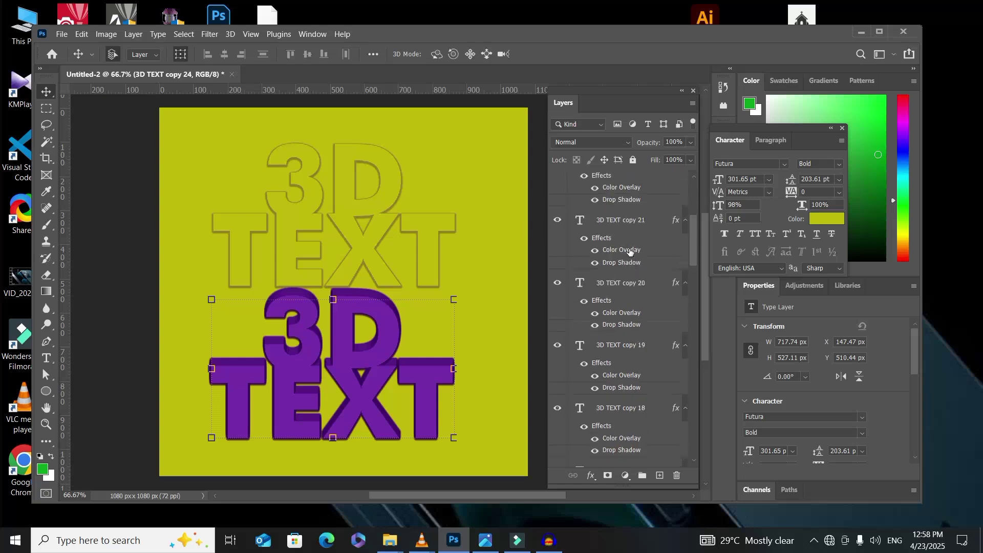
pyautogui.scroll(-4, 625, 259)
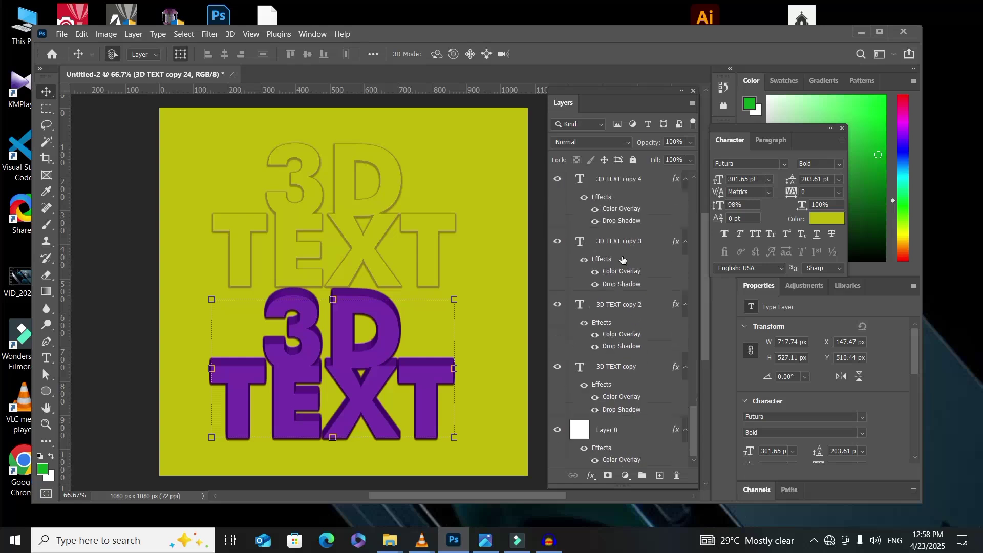
pyautogui.scroll(15, 624, 260)
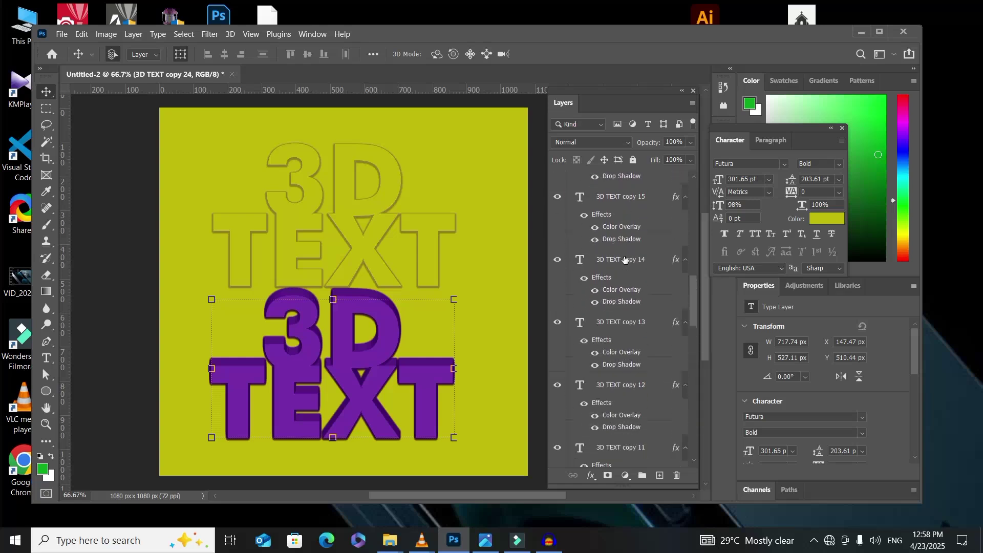
pyautogui.scroll(5, 625, 259)
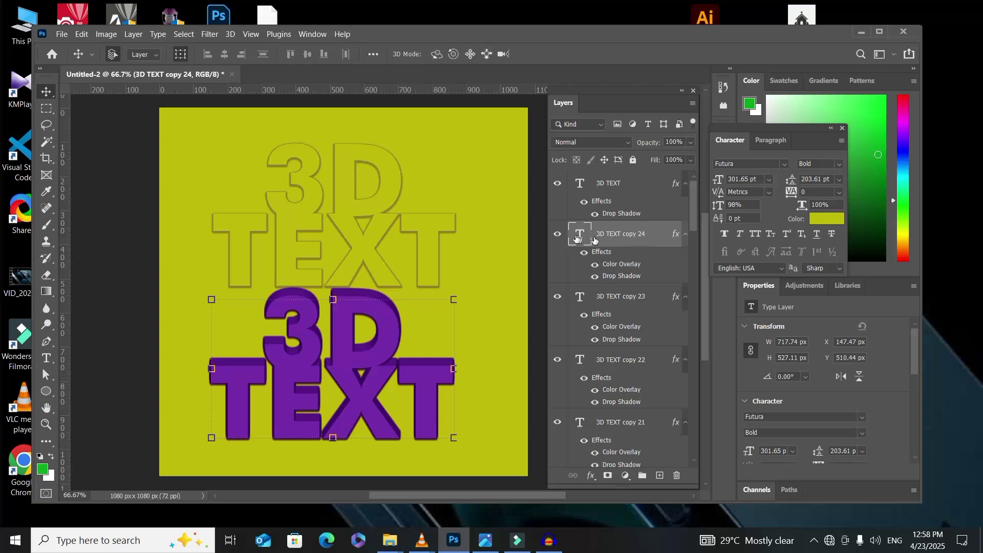
pyautogui.click(561, 238)
pyautogui.click(559, 238)
# - Group all the purple text layers from 3D TEXT copy 24 down to 3D TEXT copy, and toggle the group's visibility off and on
pyautogui.keyDown('shift'); pyautogui.click(630, 302); pyautogui.keyUp('shift')
pyautogui.scroll(-1, 631, 305)
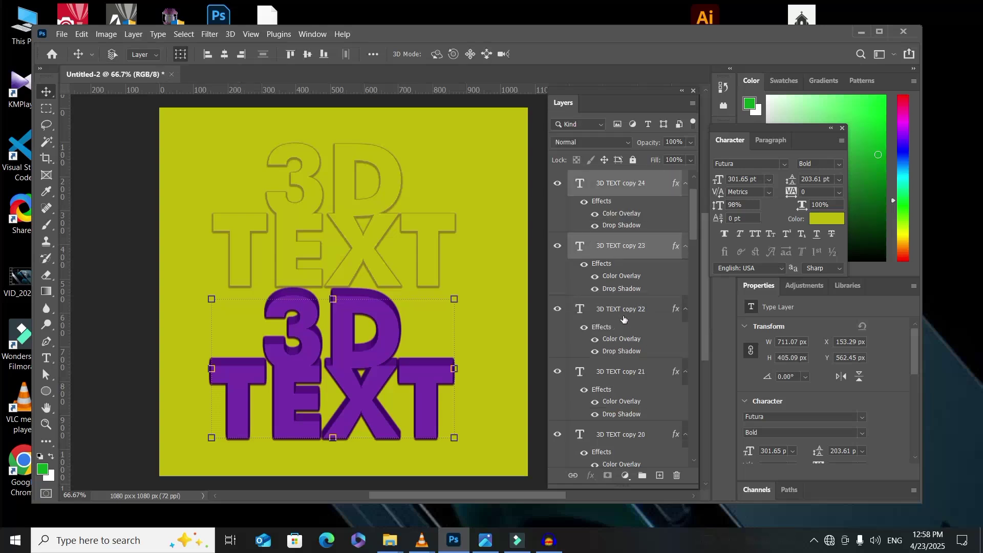
pyautogui.keyDown('shift'); pyautogui.click(623, 318); pyautogui.keyUp('shift')
pyautogui.scroll(-1, 623, 319)
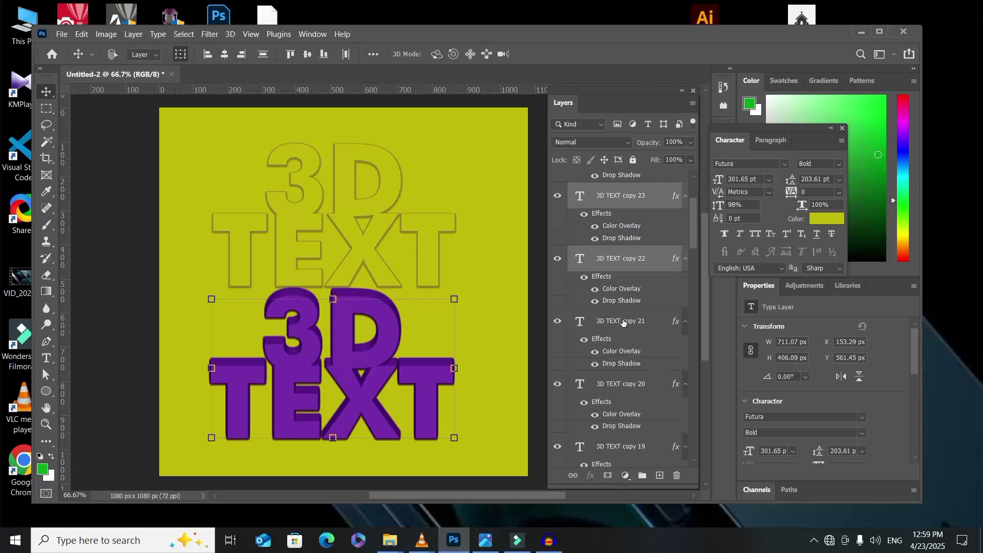
pyautogui.keyDown('shift'); pyautogui.click(622, 322); pyautogui.keyUp('shift')
pyautogui.scroll(-1, 621, 322)
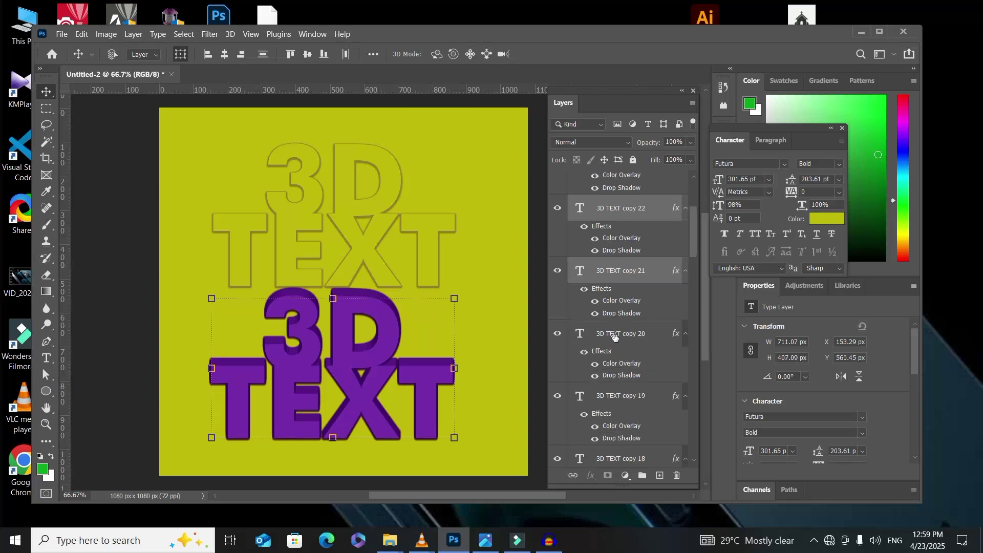
pyautogui.keyDown('shift'); pyautogui.click(614, 338); pyautogui.keyUp('shift')
pyautogui.scroll(-1, 616, 340)
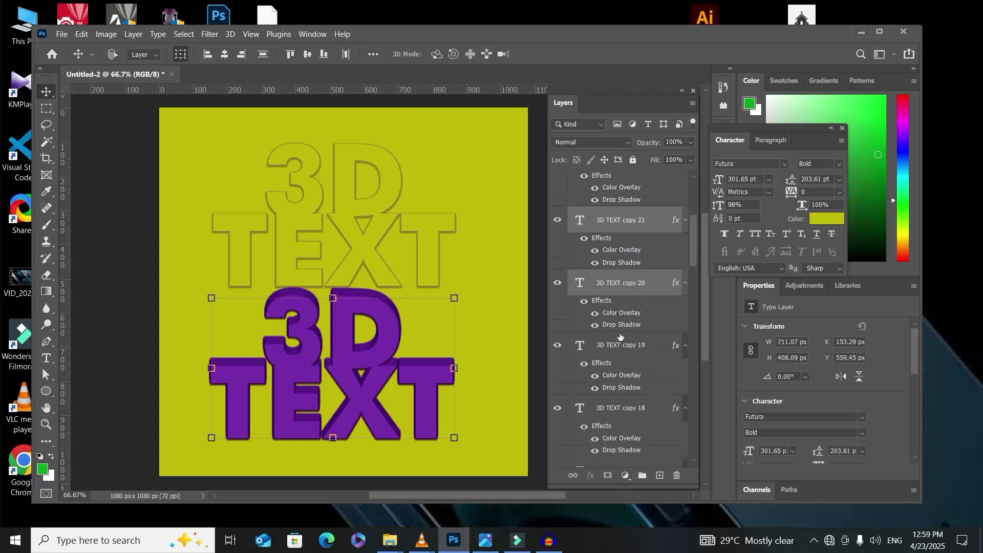
pyautogui.keyDown('shift'); pyautogui.click(619, 347); pyautogui.keyUp('shift')
pyautogui.scroll(-1, 619, 347)
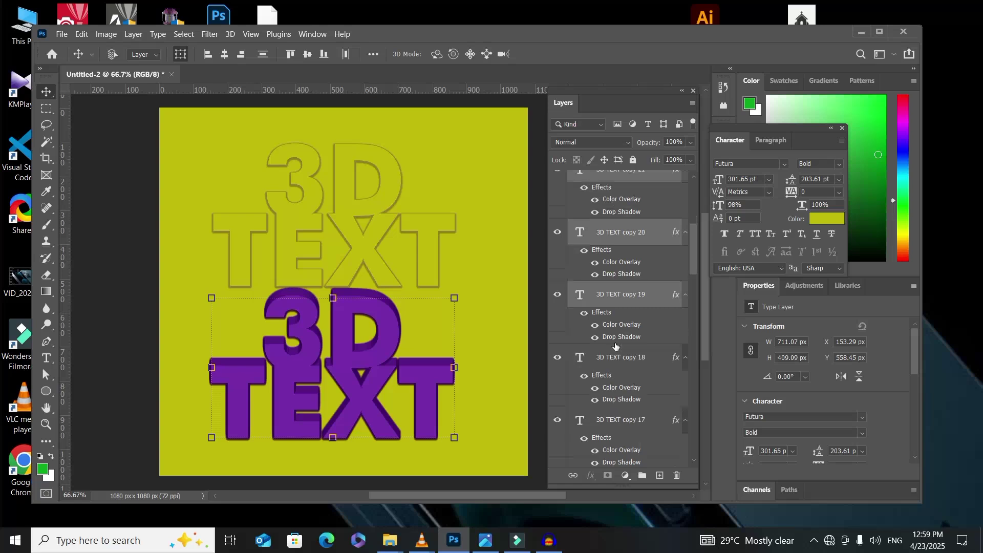
pyautogui.scroll(-1, 614, 369)
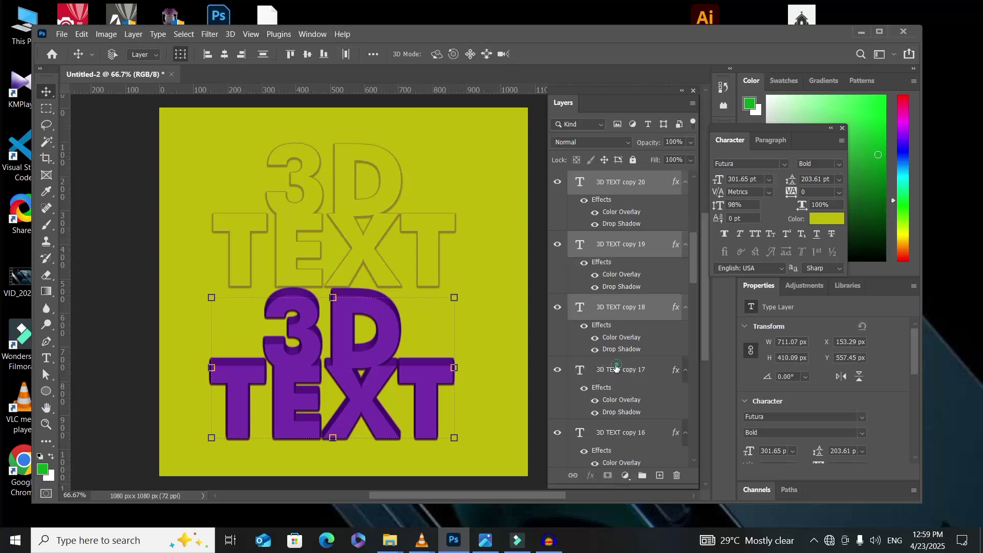
pyautogui.keyDown('shift'); pyautogui.click(616, 369); pyautogui.keyUp('shift')
pyautogui.scroll(-1, 616, 369)
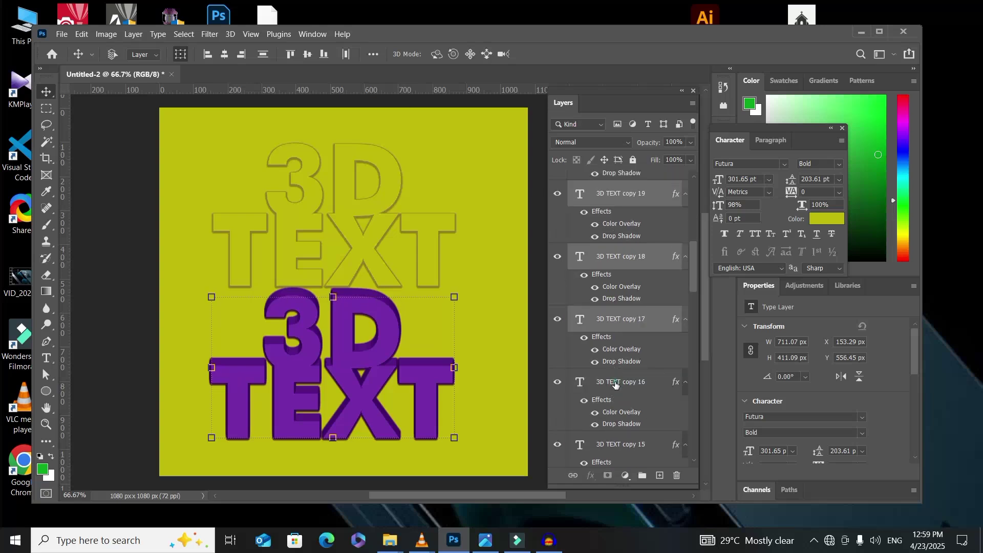
pyautogui.keyDown('shift'); pyautogui.click(616, 384); pyautogui.keyUp('shift')
pyautogui.scroll(-1, 616, 384)
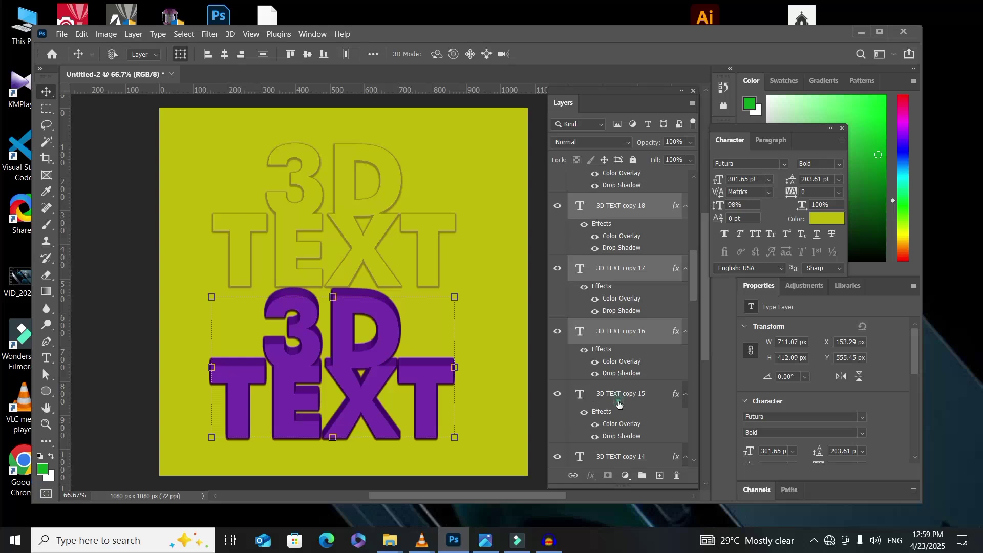
pyautogui.keyDown('shift'); pyautogui.click(620, 403); pyautogui.keyUp('shift')
pyautogui.scroll(-1, 620, 404)
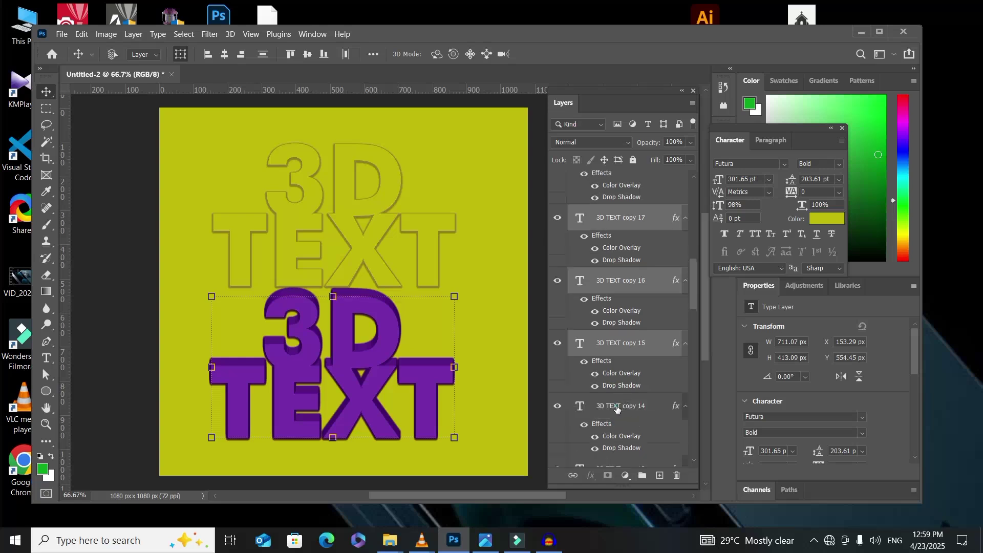
pyautogui.keyDown('shift'); pyautogui.click(623, 406); pyautogui.keyUp('shift')
pyautogui.scroll(-1, 624, 406)
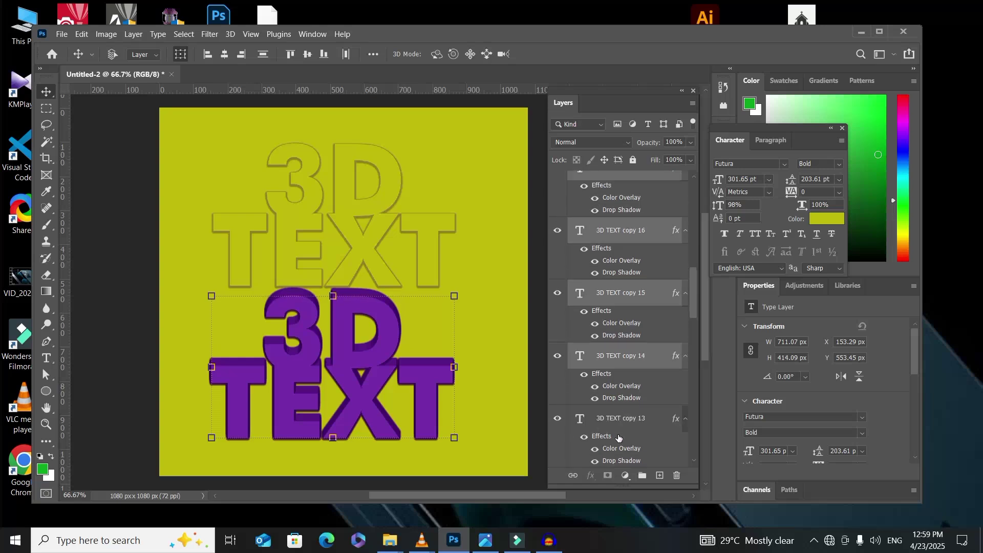
pyautogui.keyDown('shift'); pyautogui.click(627, 427); pyautogui.keyUp('shift')
pyautogui.scroll(-3, 626, 427)
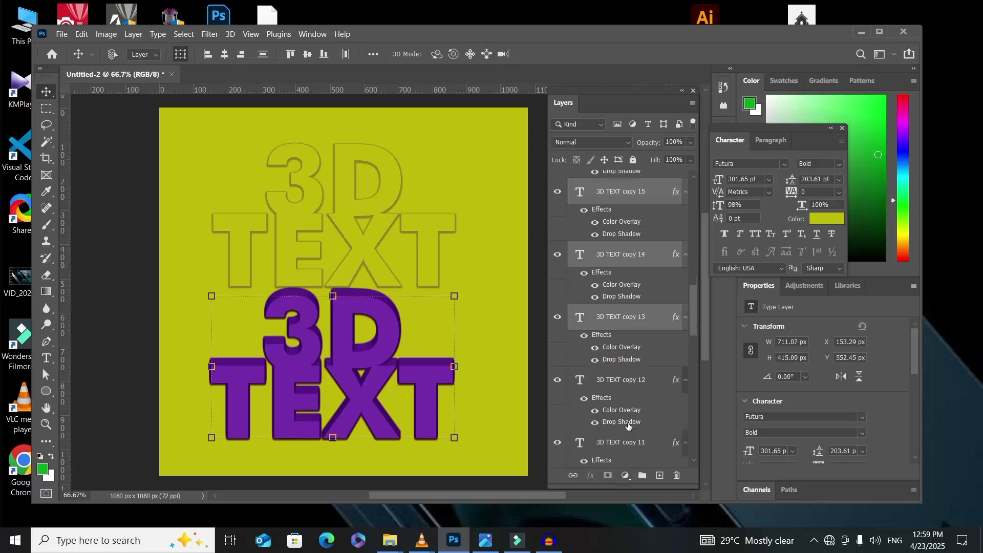
pyautogui.keyDown('shift'); pyautogui.click(623, 333); pyautogui.keyUp('shift')
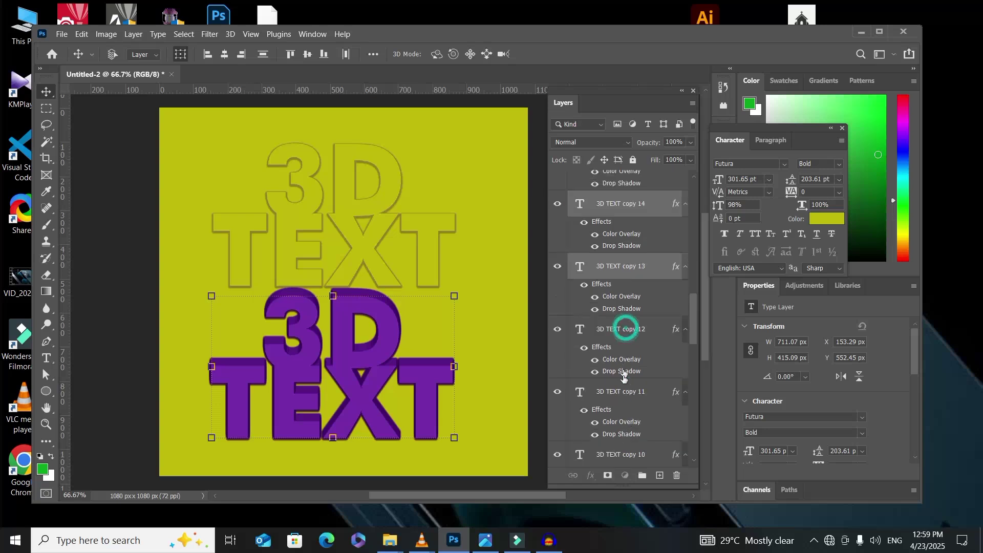
pyautogui.keyDown('shift'); pyautogui.click(625, 397); pyautogui.keyUp('shift')
pyautogui.scroll(-1, 618, 416)
pyautogui.scroll(-2, 618, 416)
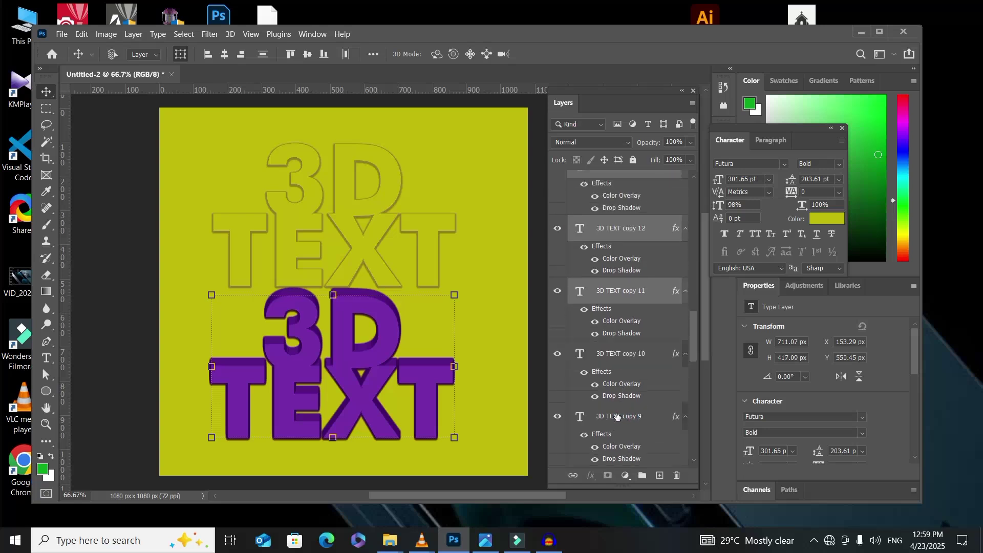
pyautogui.keyDown('shift'); pyautogui.click(619, 303); pyautogui.keyUp('shift')
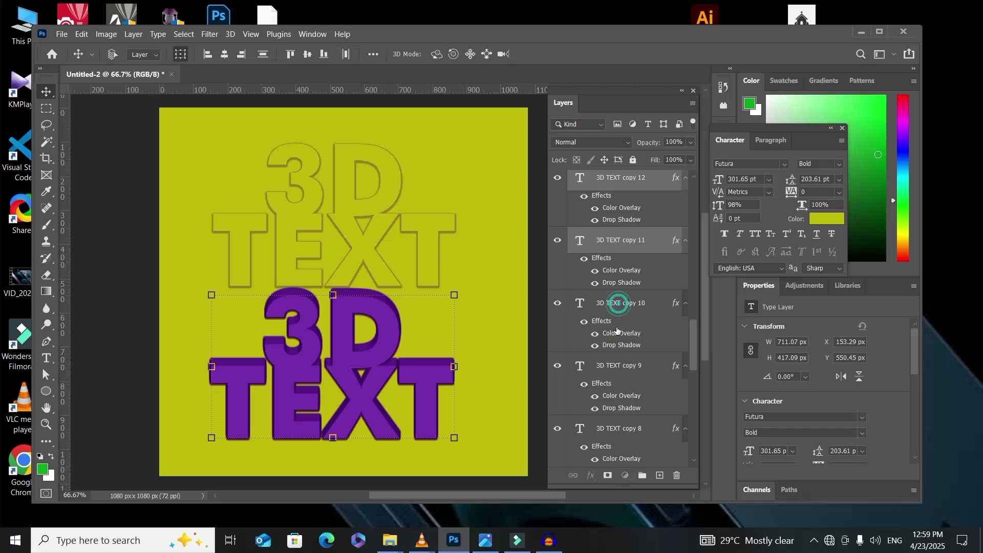
pyautogui.keyDown('shift'); pyautogui.click(619, 367); pyautogui.keyUp('shift')
pyautogui.keyDown('shift'); pyautogui.click(618, 428); pyautogui.keyUp('shift')
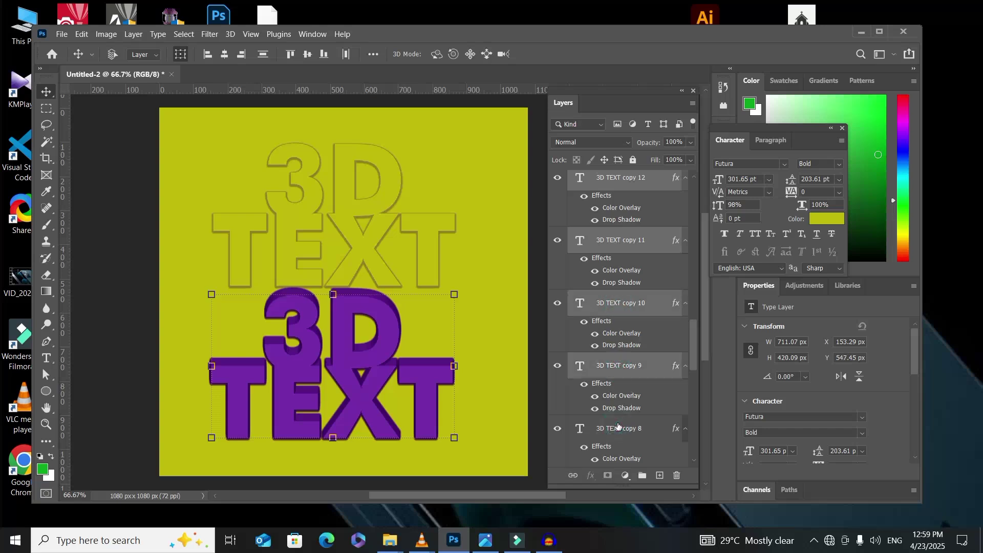
pyautogui.scroll(-3, 619, 425)
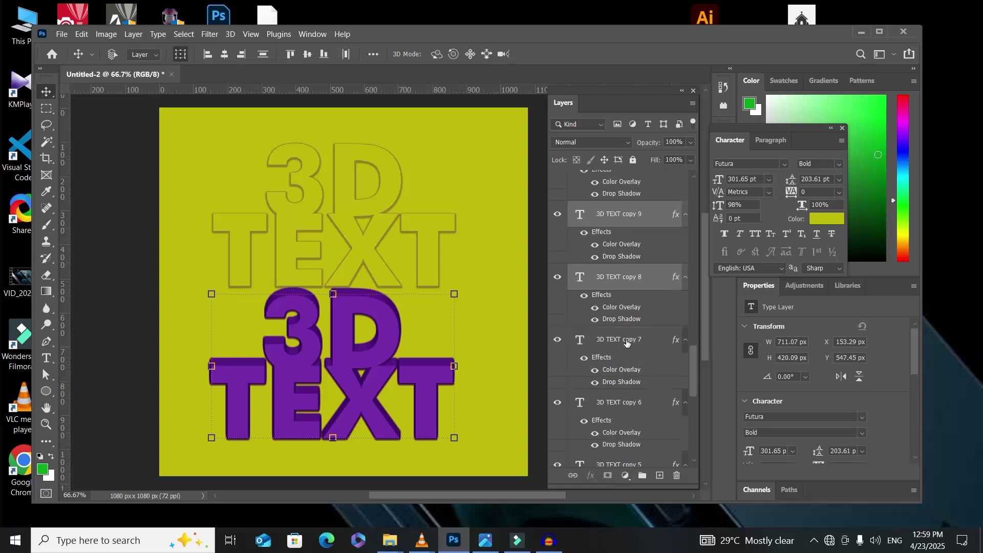
pyautogui.keyDown('shift'); pyautogui.click(626, 341); pyautogui.keyUp('shift')
pyautogui.keyDown('shift'); pyautogui.click(621, 402); pyautogui.keyUp('shift')
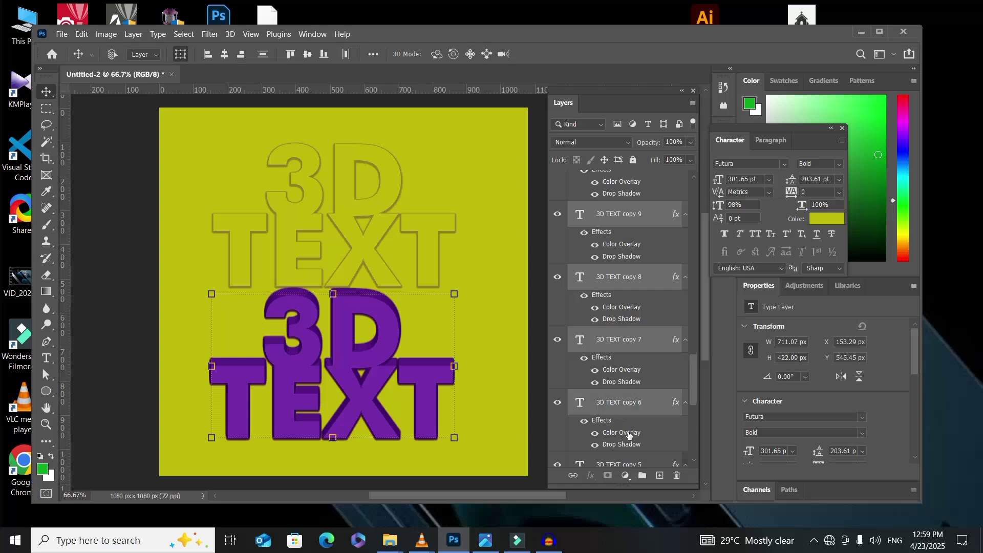
pyautogui.scroll(-3, 629, 435)
pyautogui.keyDown('shift'); pyautogui.click(615, 316); pyautogui.keyUp('shift')
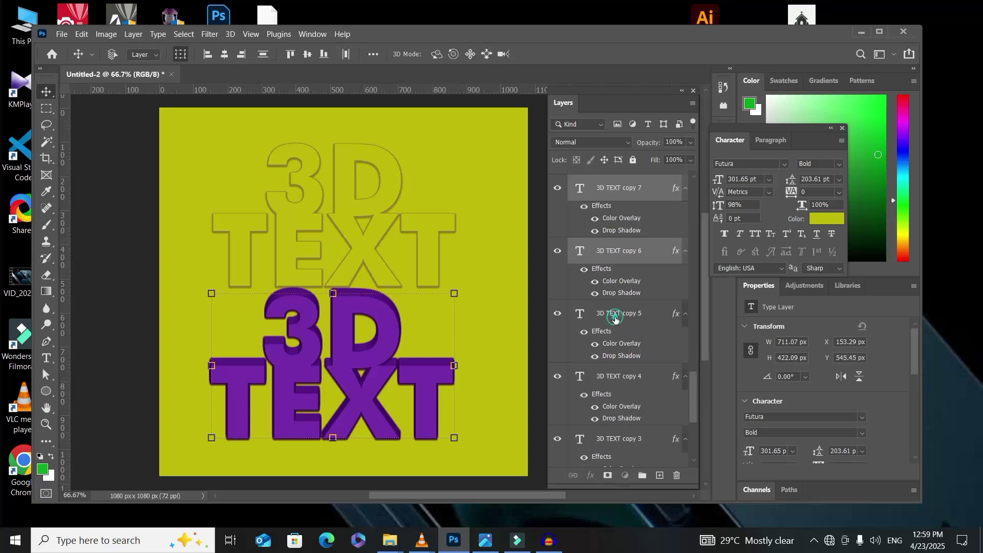
pyautogui.keyDown('shift'); pyautogui.click(619, 381); pyautogui.keyUp('shift')
pyautogui.scroll(-2, 622, 404)
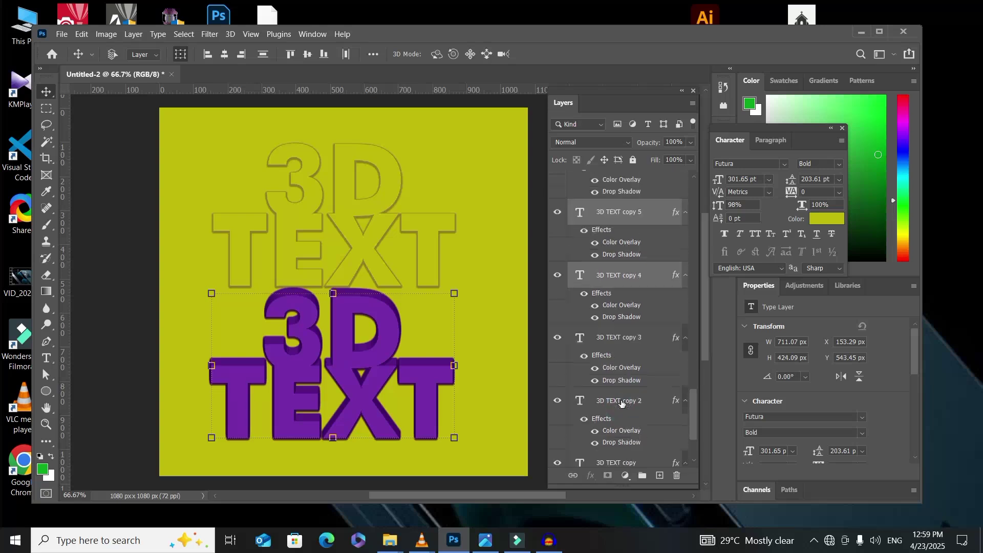
pyautogui.keyDown('shift'); pyautogui.click(618, 342); pyautogui.keyUp('shift')
pyautogui.keyDown('shift'); pyautogui.click(623, 404); pyautogui.keyUp('shift')
pyautogui.scroll(-2, 623, 408)
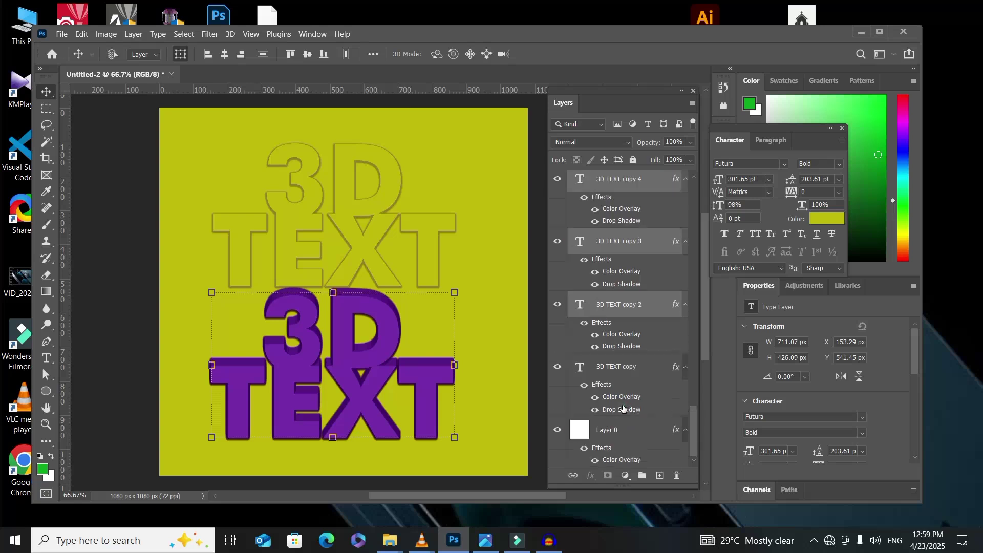
pyautogui.keyDown('shift'); pyautogui.click(629, 373); pyautogui.keyUp('shift')
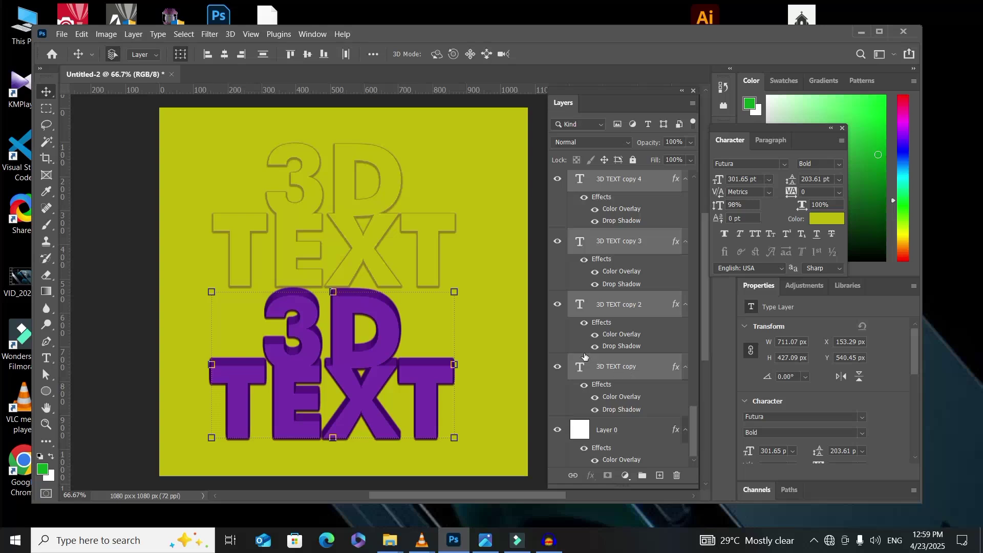
pyautogui.scroll(8, 642, 313)
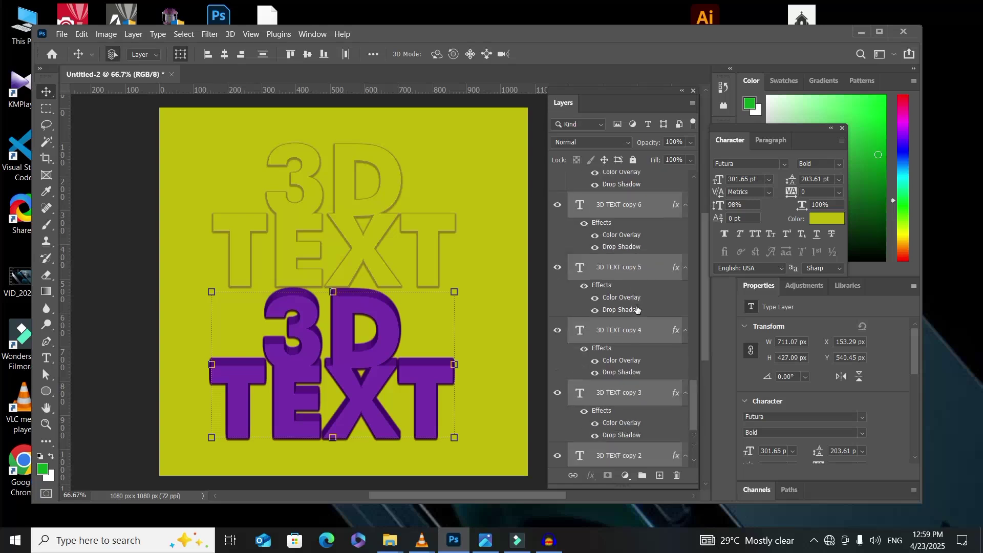
pyautogui.scroll(3, 637, 308)
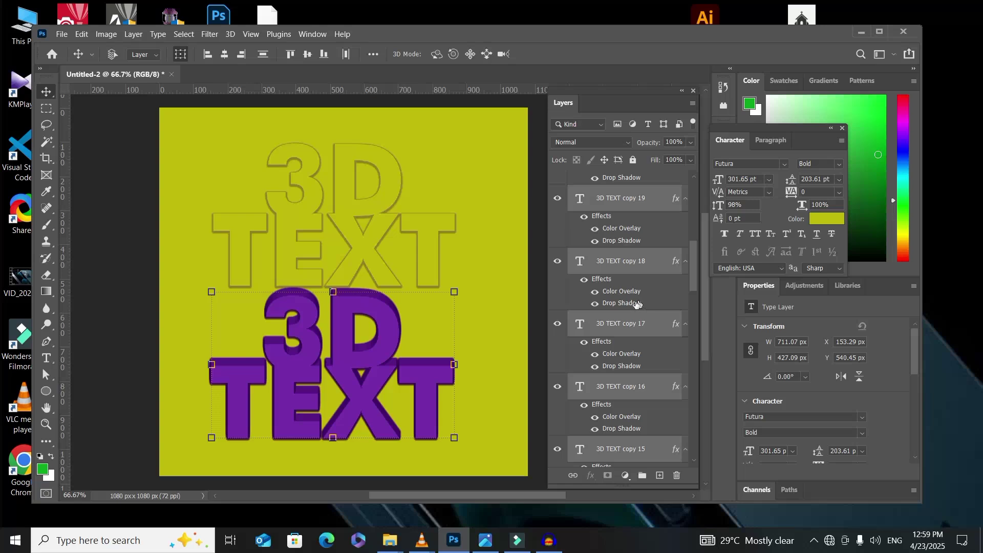
pyautogui.hotkey('ctrl', 'g')
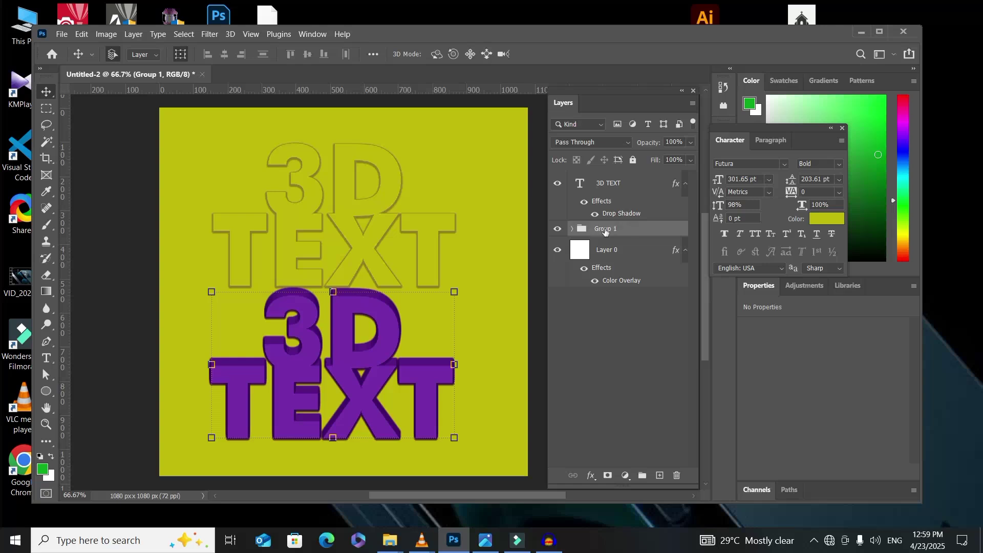
pyautogui.click(558, 229)
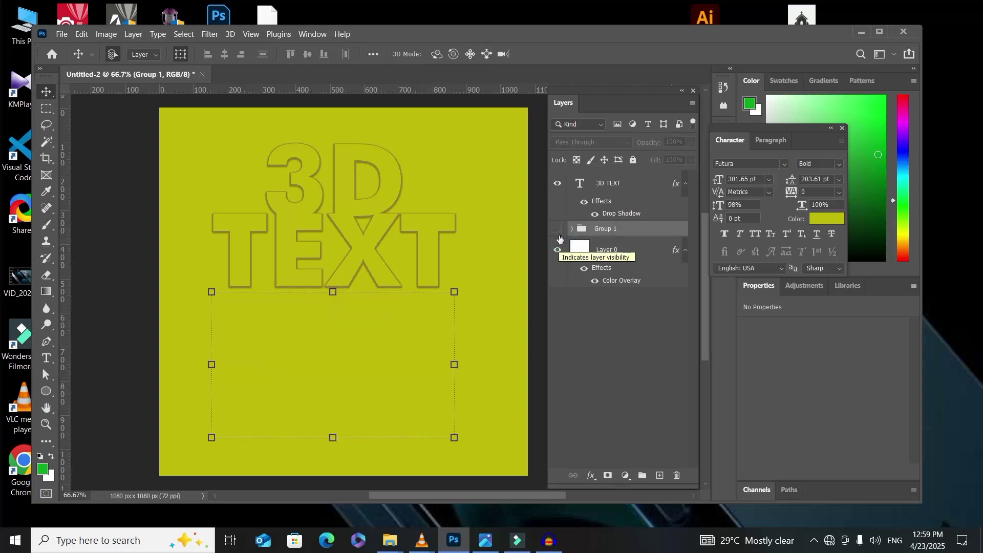
pyautogui.click(560, 236)
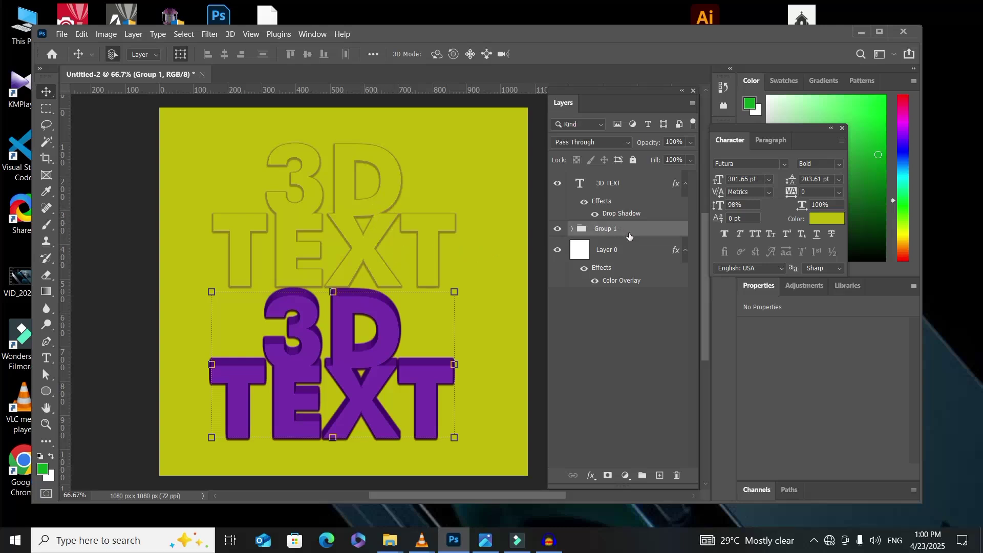
# - Place Group 1 above the 3D TEXT layer and move the purple text straight up until it overlaps the original text
pyautogui.moveTo(629, 235); pyautogui.dragTo(624, 184)
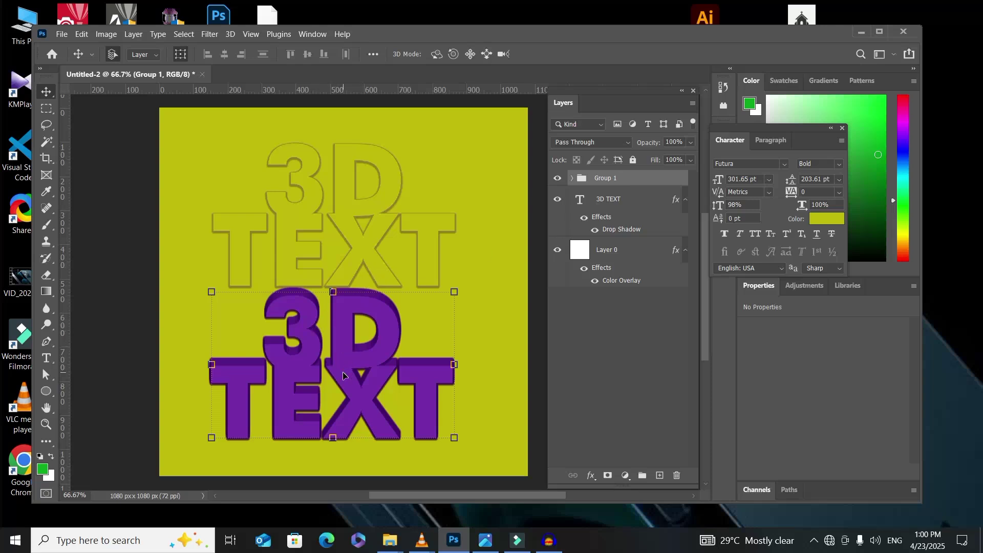
pyautogui.moveTo(343, 375); pyautogui.dragTo(343, 264)
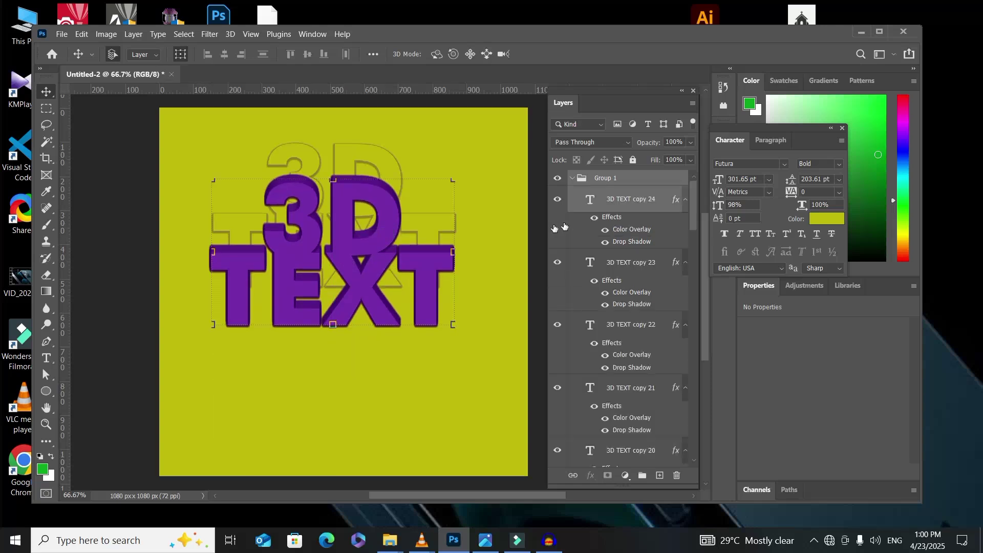
pyautogui.click(571, 179)
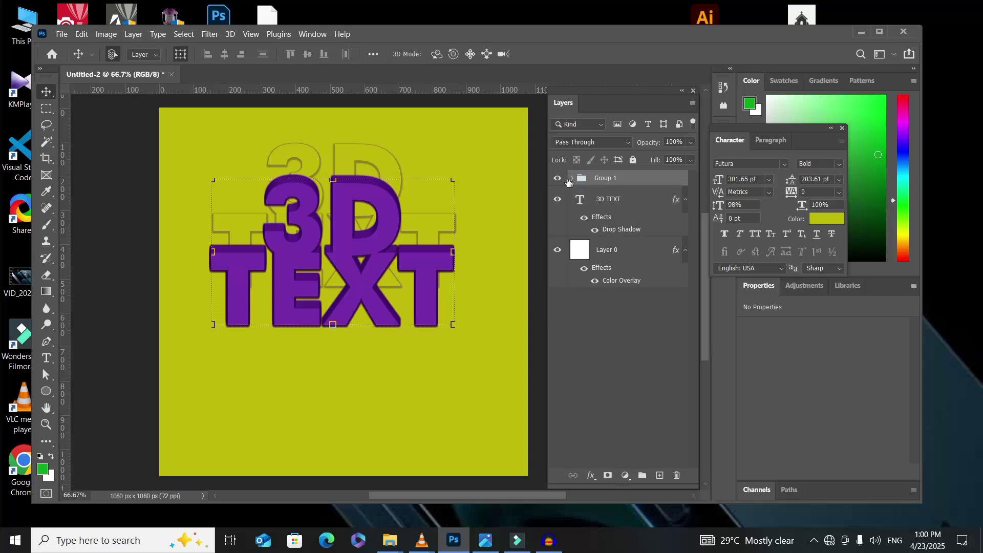
# - Bring the 3D TEXT layer above Group 1 and move its text onto the purple letters, to about X 146 px, Y 199 px
pyautogui.click(392, 162)
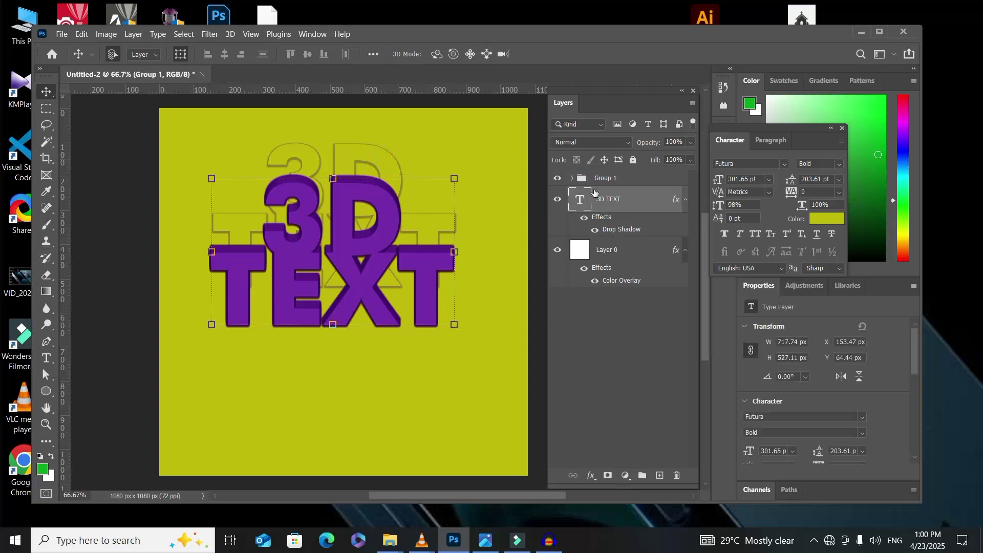
pyautogui.moveTo(612, 201); pyautogui.dragTo(624, 173)
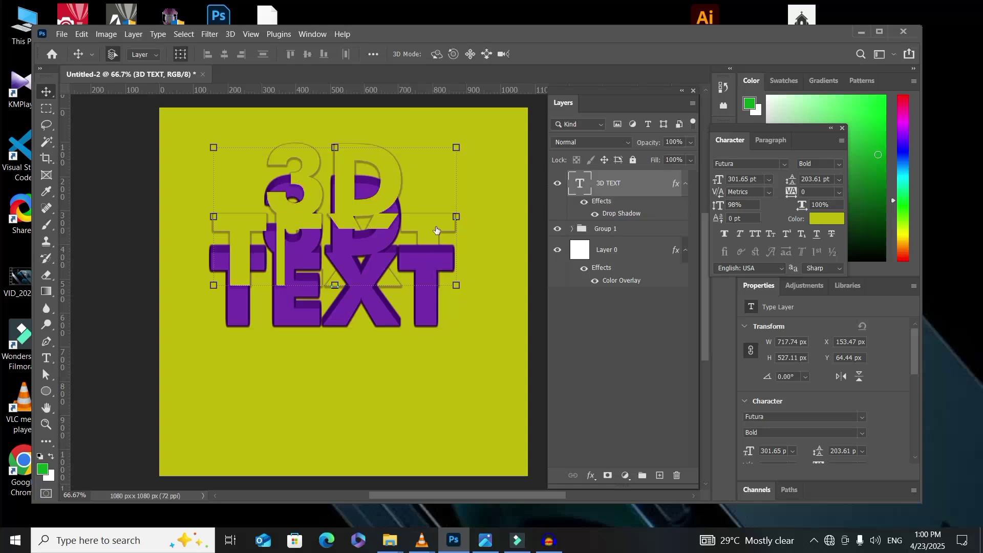
pyautogui.click(396, 193)
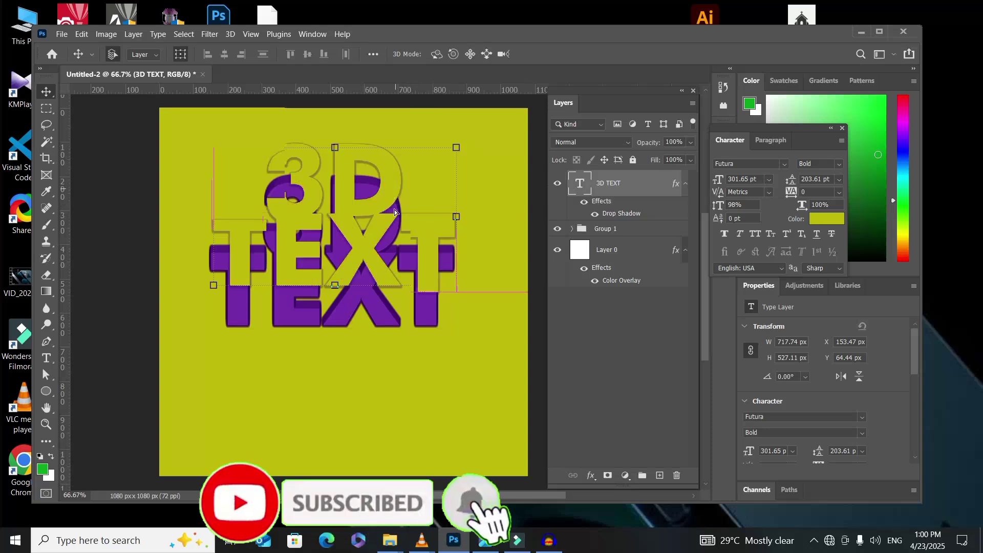
pyautogui.moveTo(396, 192); pyautogui.dragTo(394, 235)
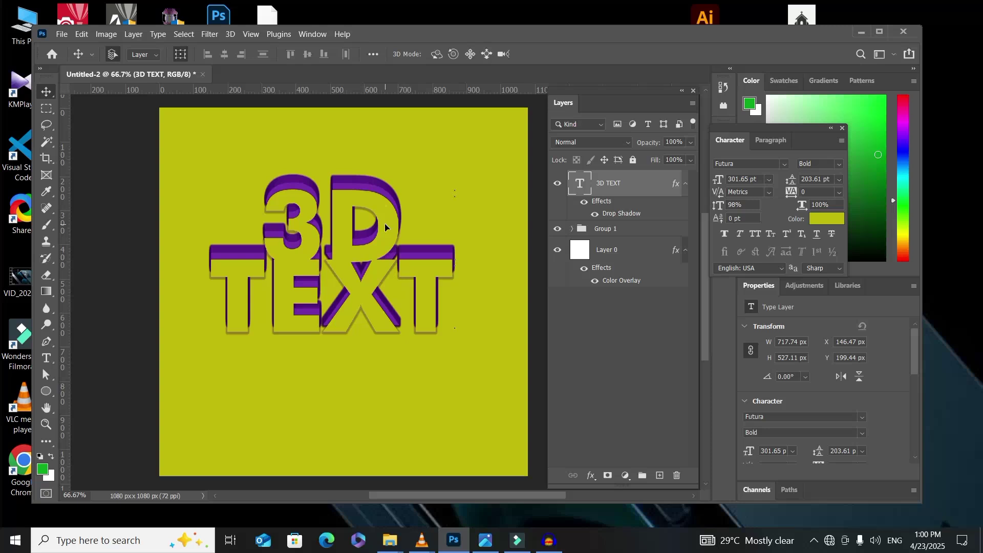
# - Duplicate the yellow-green 3D TEXT layer above the purple group
pyautogui.press('ctrl')
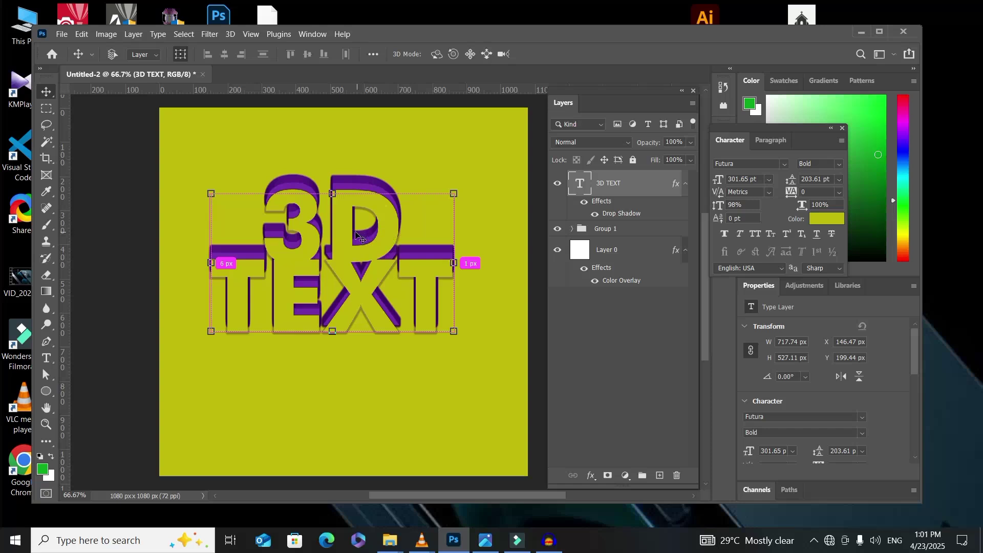
pyautogui.hotkey('ctrl', 'j')
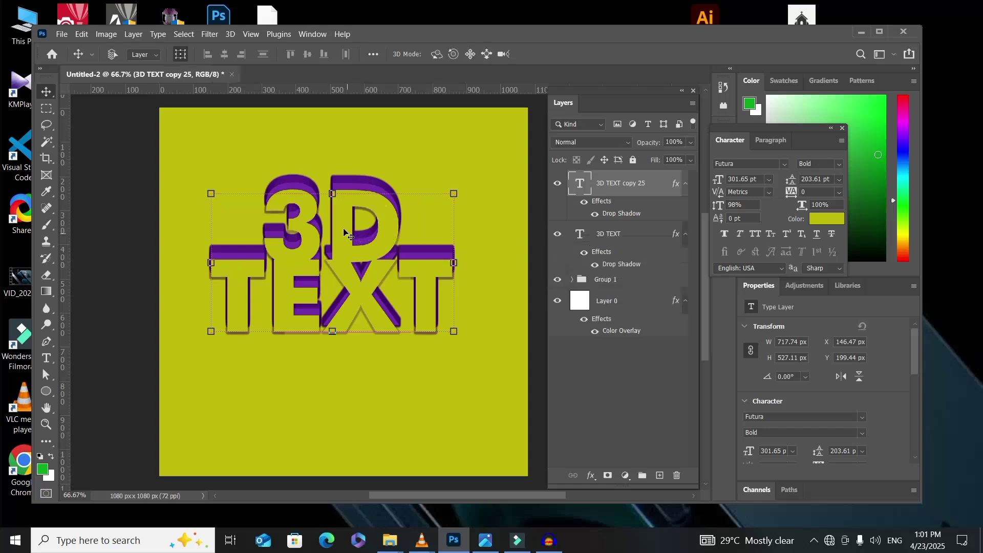
# - Move the duplicated yellow-green text, 3D TEXT copy 25, down below the original to about X 153 px, Y 522 px
pyautogui.moveTo(352, 339); pyautogui.dragTo(347, 362)
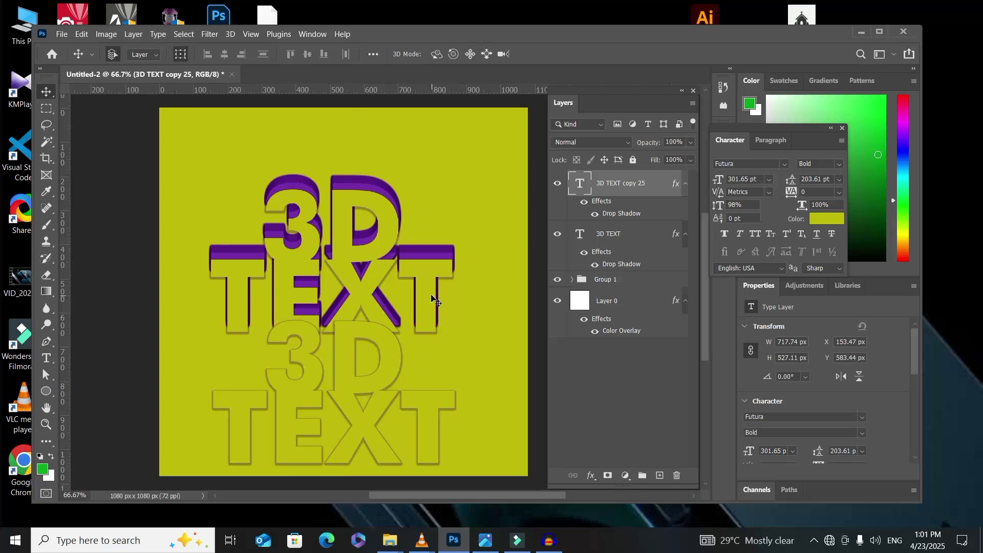
pyautogui.moveTo(391, 363); pyautogui.dragTo(393, 340)
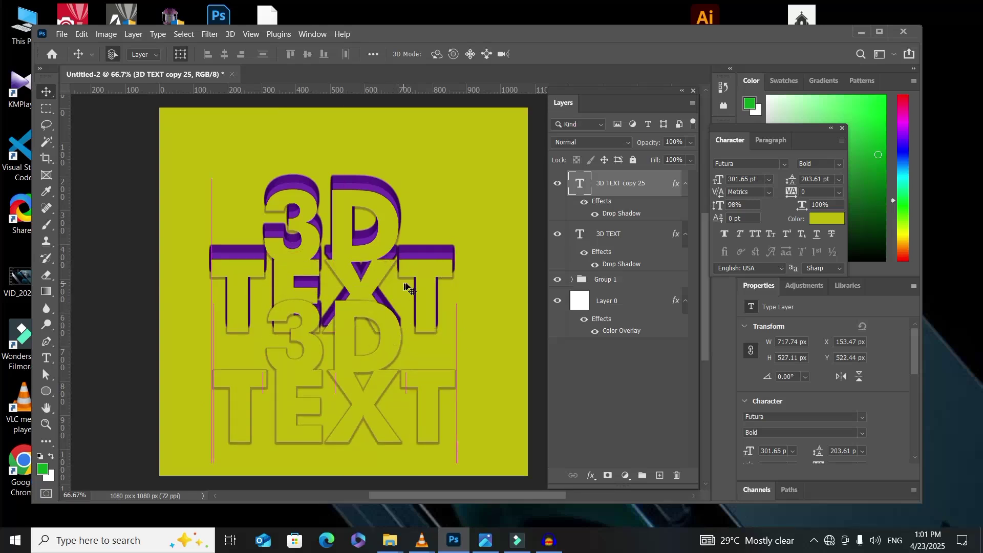
# - Add a Color Overlay in orange-red ed4f11 to the original 3D TEXT layer, with Normal blending at 100% opacity
pyautogui.click(392, 230)
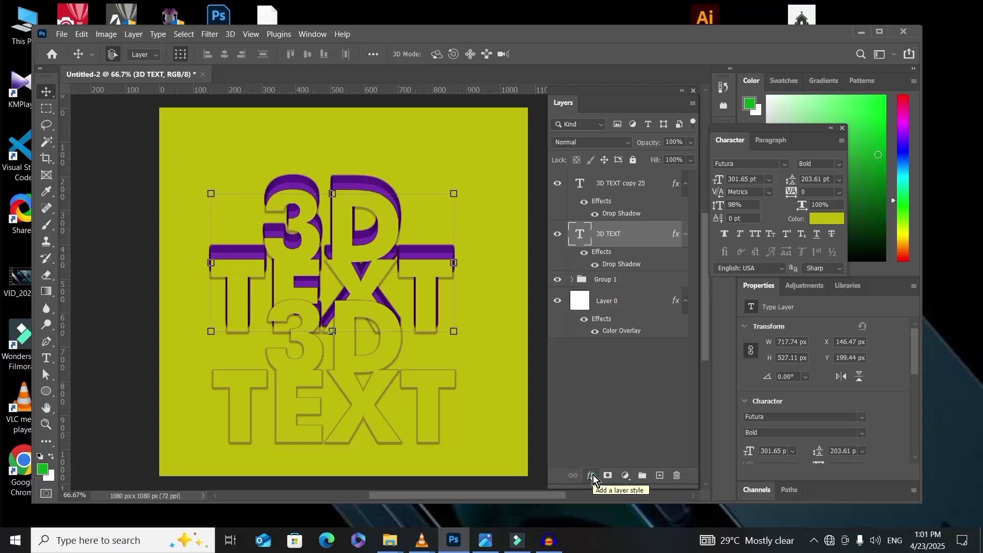
pyautogui.click(592, 476)
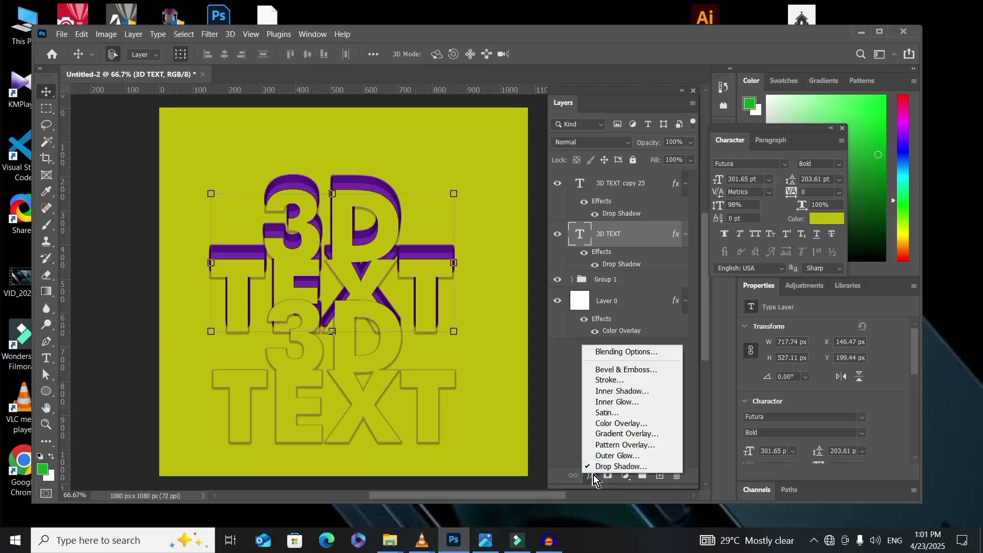
pyautogui.click(628, 425)
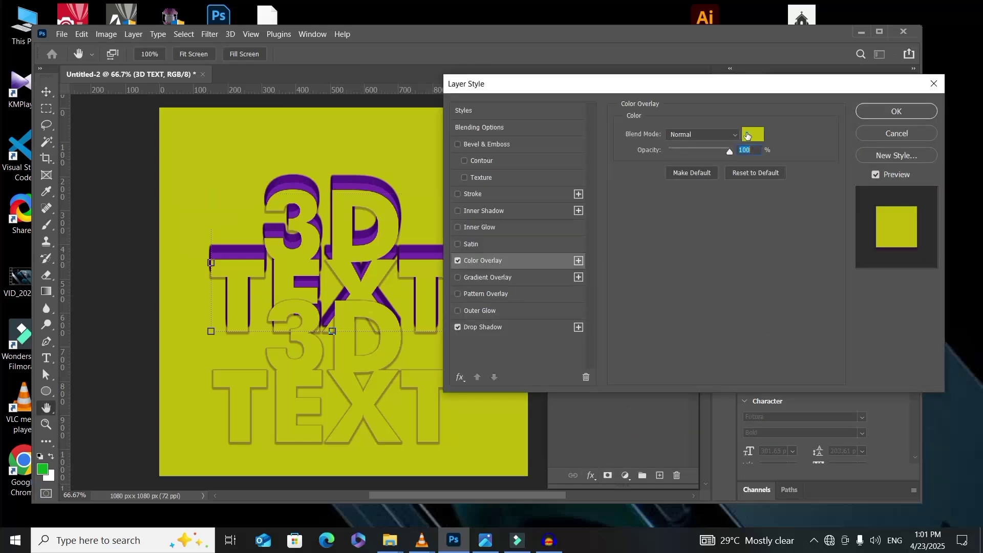
pyautogui.click(752, 135)
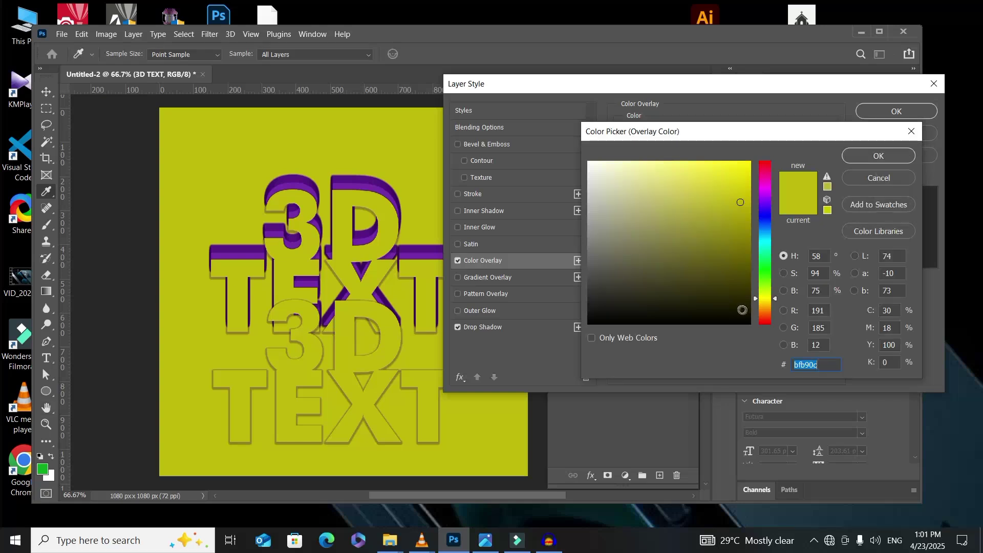
pyautogui.click(766, 317)
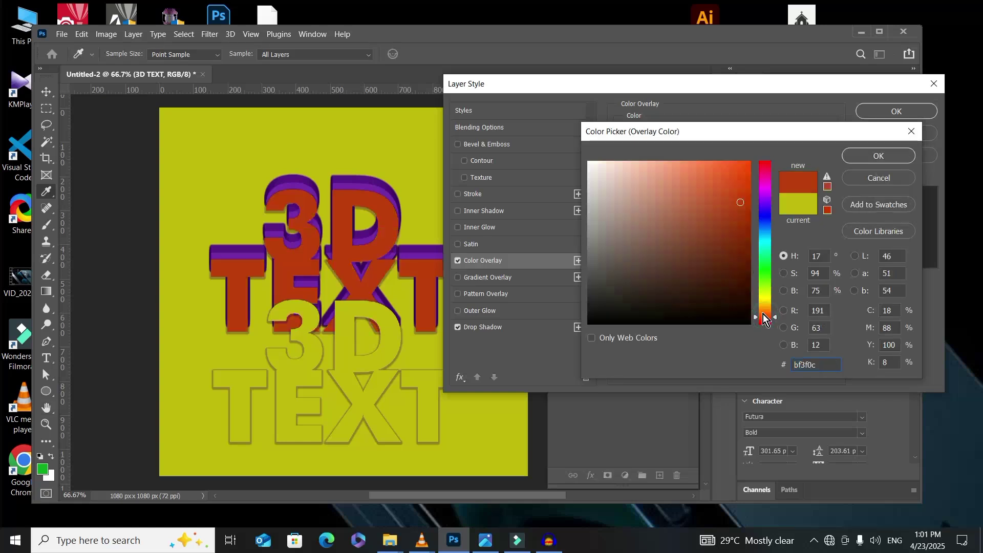
pyautogui.moveTo(745, 191); pyautogui.dragTo(740, 172)
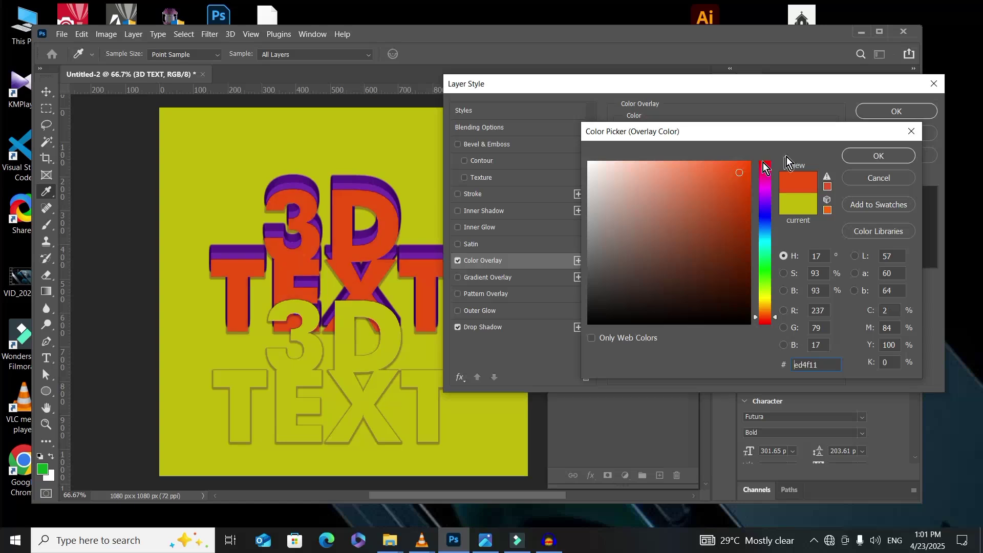
pyautogui.click(863, 155)
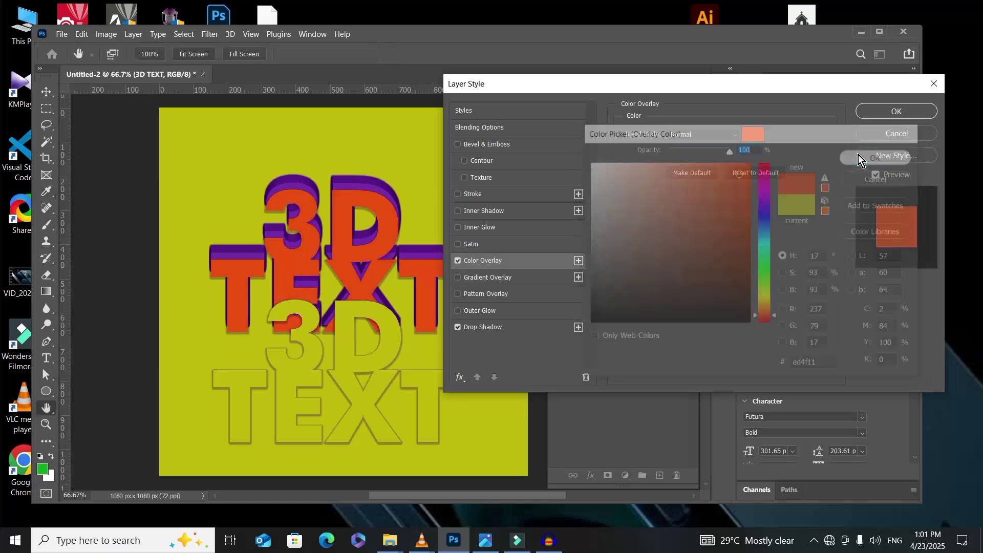
pyautogui.click(892, 112)
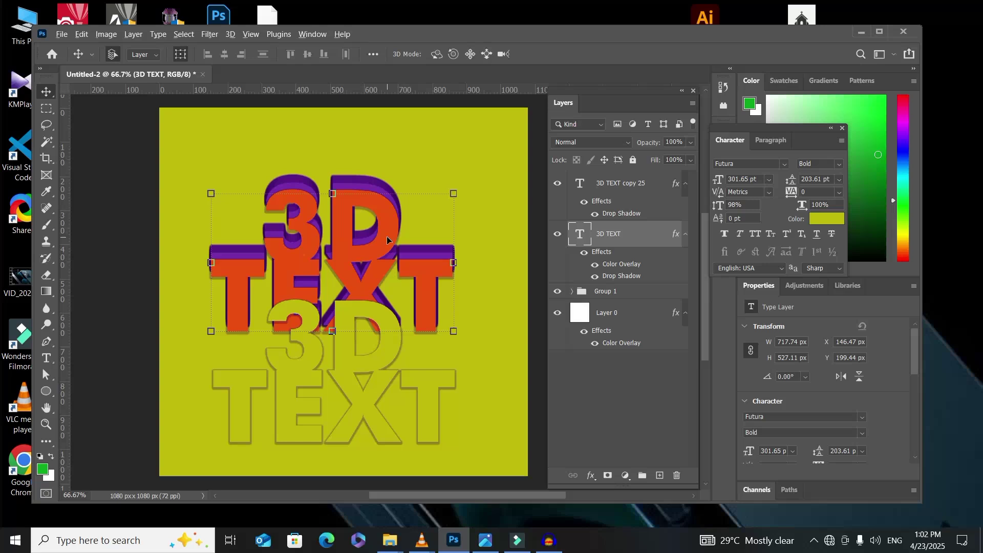
# - Stack sixteen duplicates of the orange-red 3D TEXT layer, each shifted 1 px further down
pyautogui.hotkey('alt', 'Down')
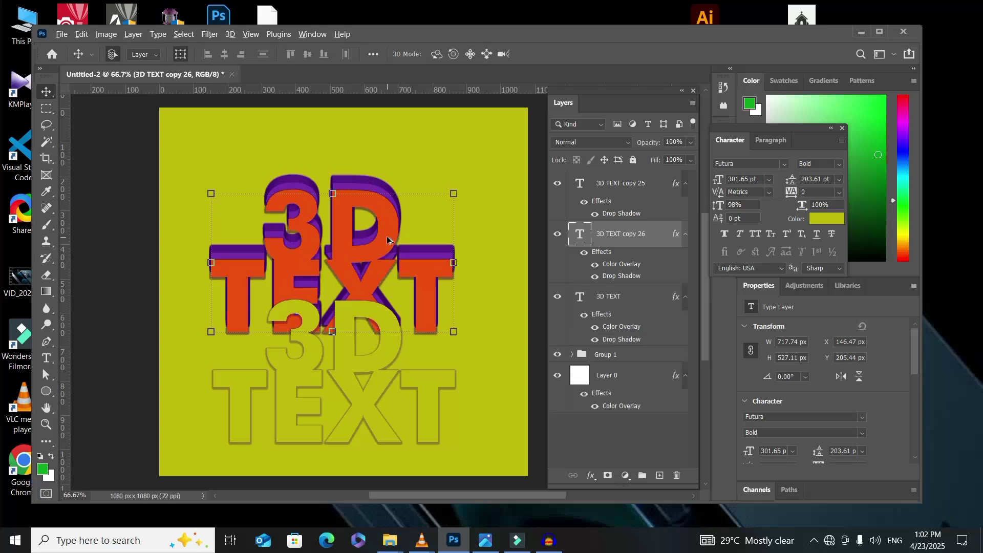
pyautogui.hotkey('alt', 'Down')
pyautogui.hotkey('alt', 'Down')
pyautogui.hotkey('alt', 'Down')
pyautogui.hotkey('alt', 'Down')
pyautogui.hotkey('alt', 'Down')
pyautogui.hotkey('alt', 'Down')
pyautogui.hotkey('alt', 'Down')
pyautogui.hotkey('alt', 'Down')
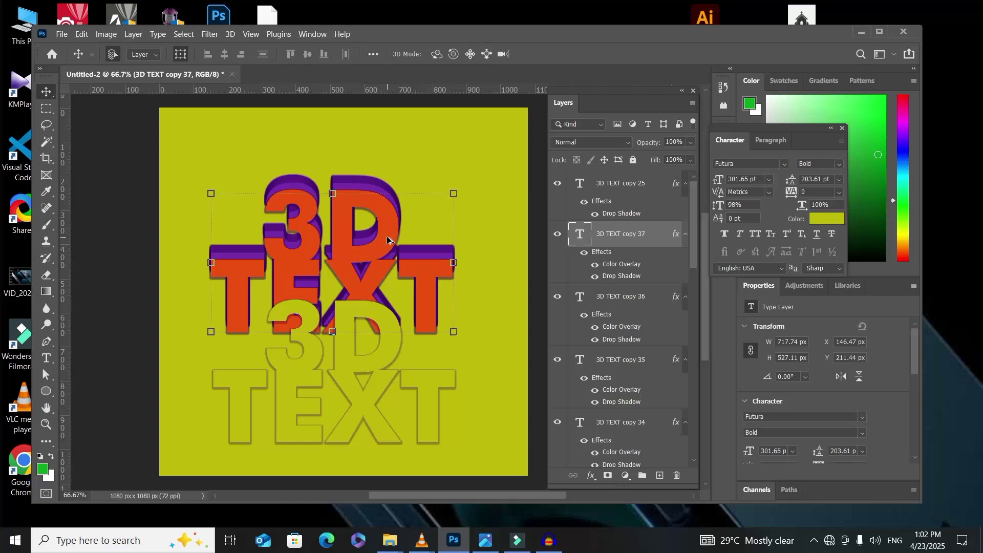
pyautogui.hotkey('alt', 'Down')
pyautogui.hotkey('alt', 'Down')
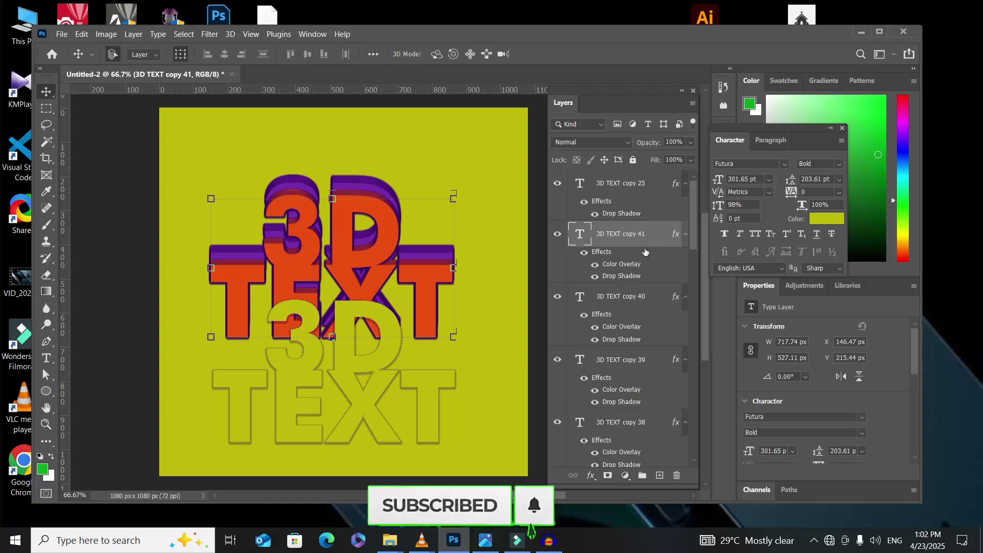
# - Group all the orange-red text layers from 3D TEXT copy 41 down to 3D TEXT, and toggle the group's visibility off and on
pyautogui.keyDown('shift'); pyautogui.click(612, 298); pyautogui.keyUp('shift')
pyautogui.keyDown('shift'); pyautogui.click(615, 360); pyautogui.keyUp('shift')
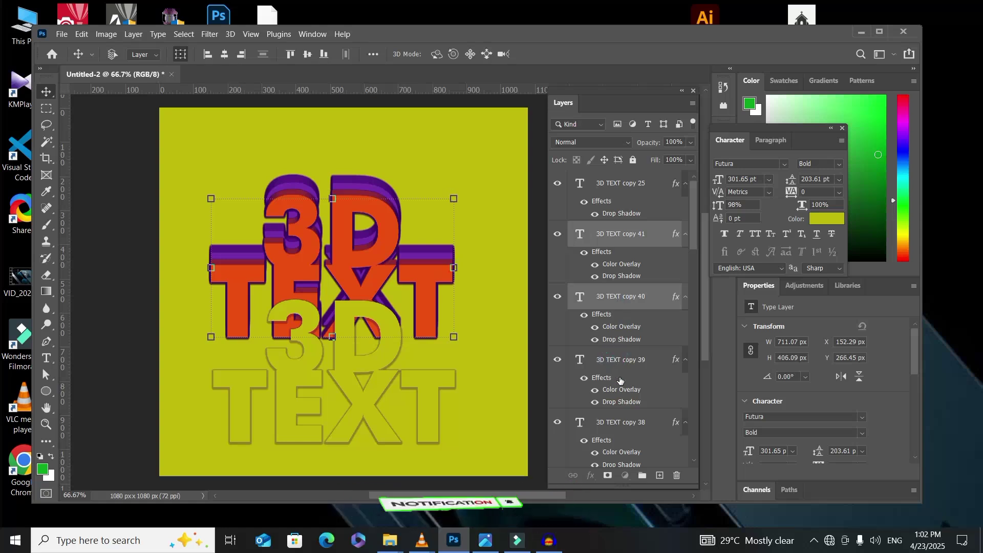
pyautogui.keyDown('shift'); pyautogui.click(623, 425); pyautogui.keyUp('shift')
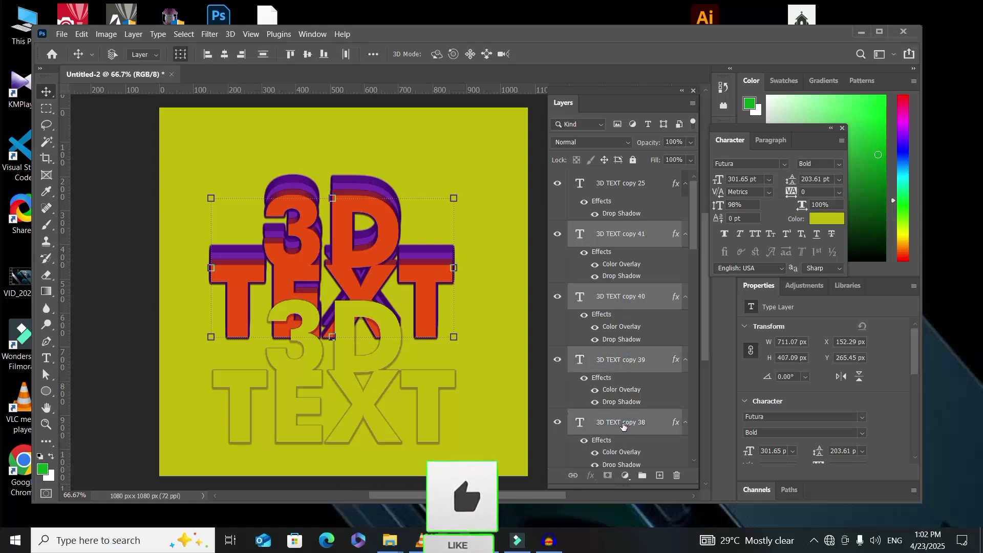
pyautogui.scroll(-3, 624, 426)
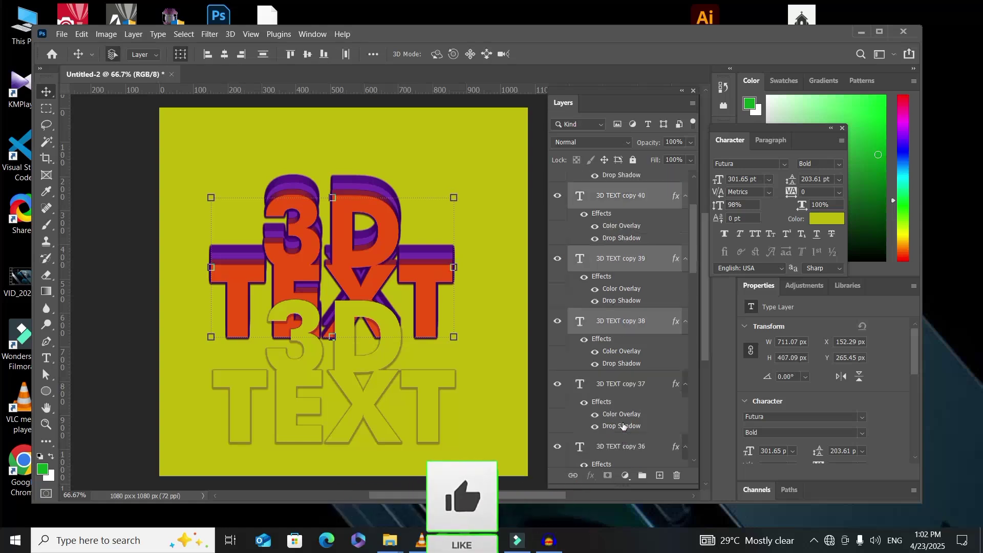
pyautogui.keyDown('shift'); pyautogui.click(627, 390); pyautogui.keyUp('shift')
pyautogui.scroll(-4, 628, 391)
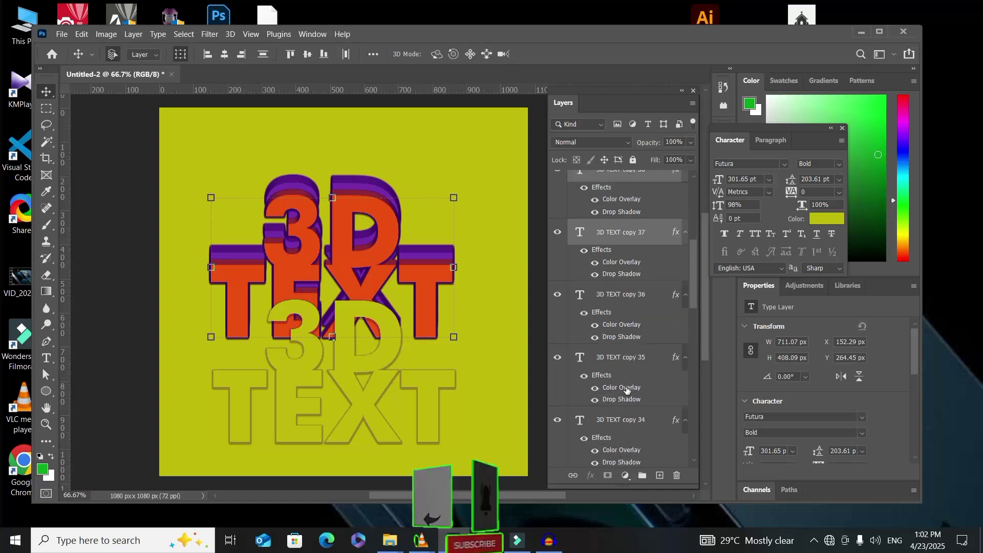
pyautogui.keyDown('shift'); pyautogui.click(630, 297); pyautogui.keyUp('shift')
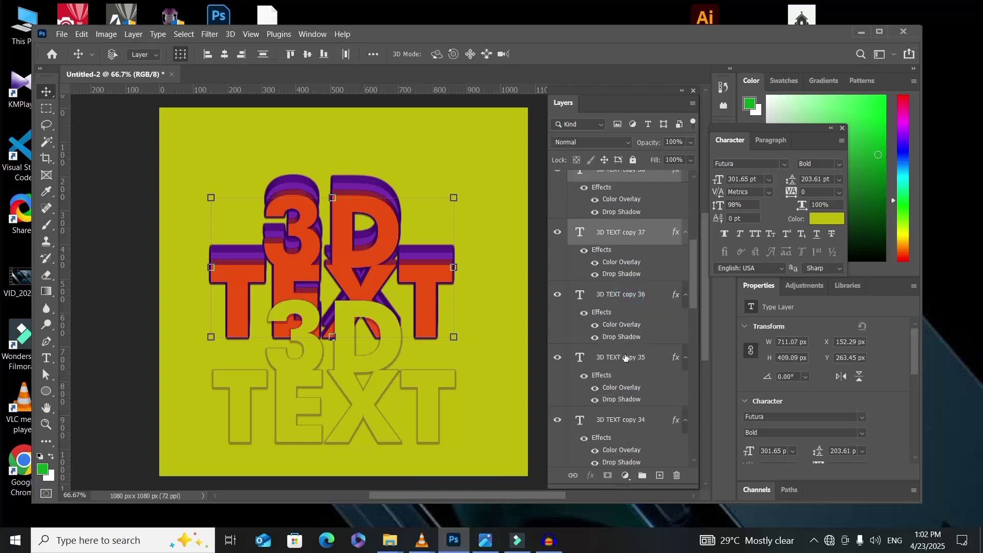
pyautogui.keyDown('shift'); pyautogui.click(619, 416); pyautogui.keyUp('shift')
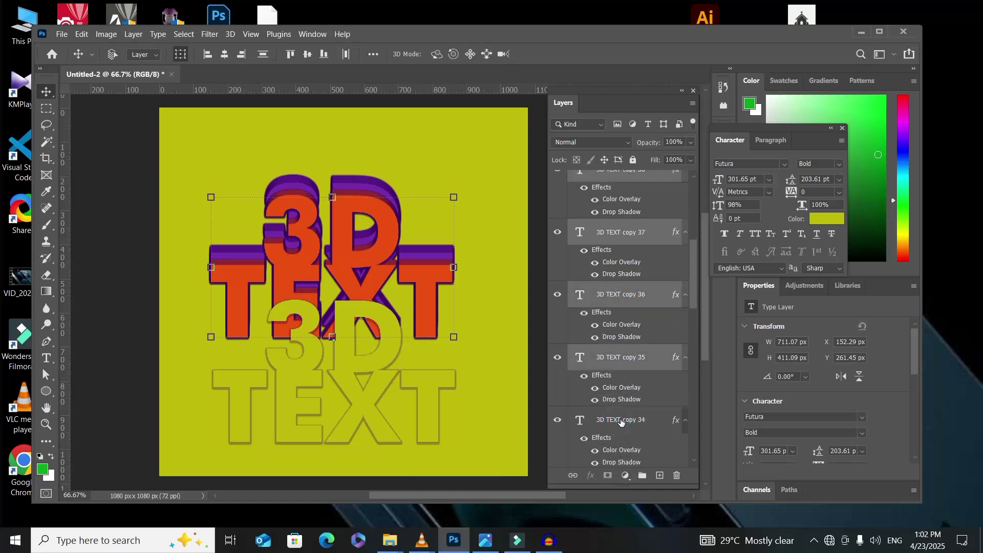
pyautogui.scroll(-1, 629, 415)
pyautogui.scroll(-2, 630, 415)
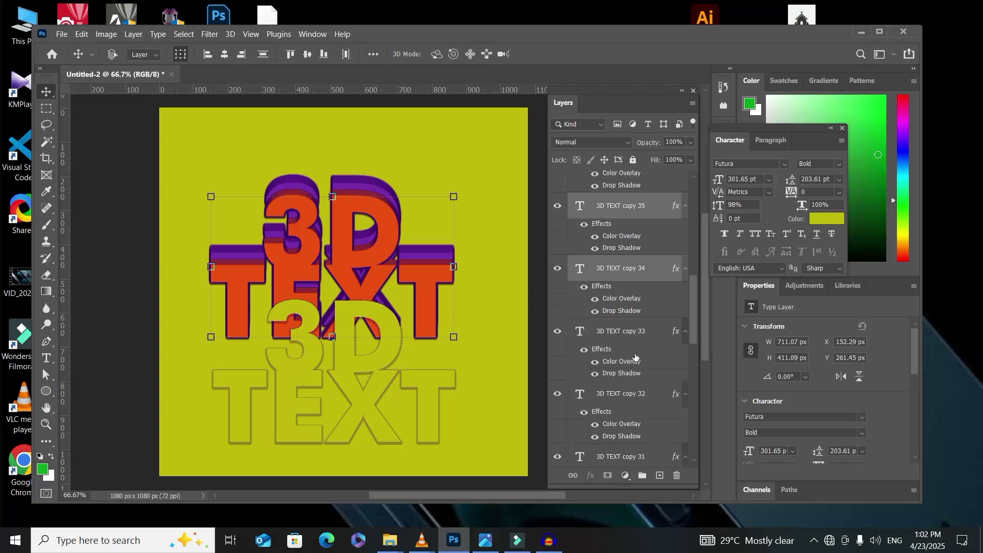
pyautogui.keyDown('shift'); pyautogui.click(620, 404); pyautogui.keyUp('shift')
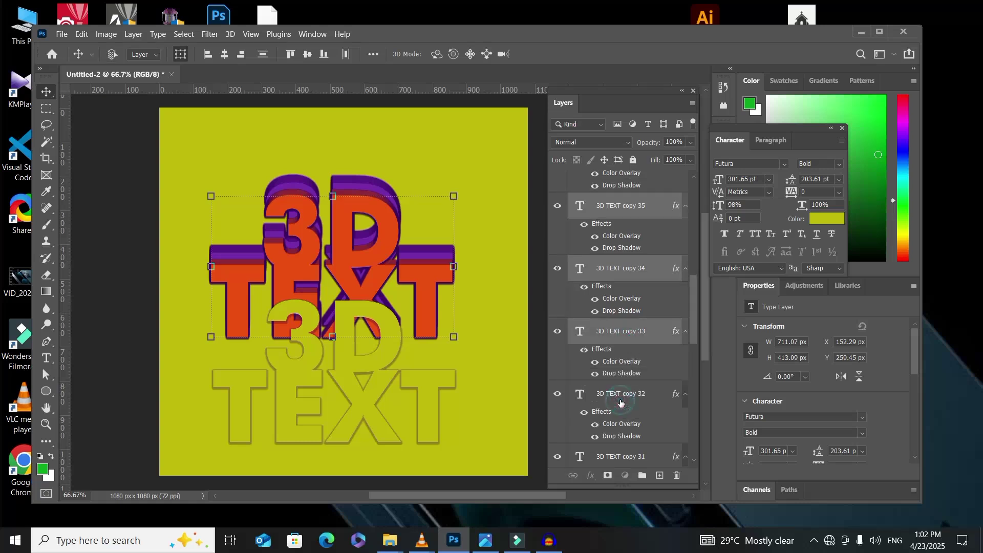
pyautogui.scroll(-1, 622, 403)
pyautogui.scroll(-1, 621, 404)
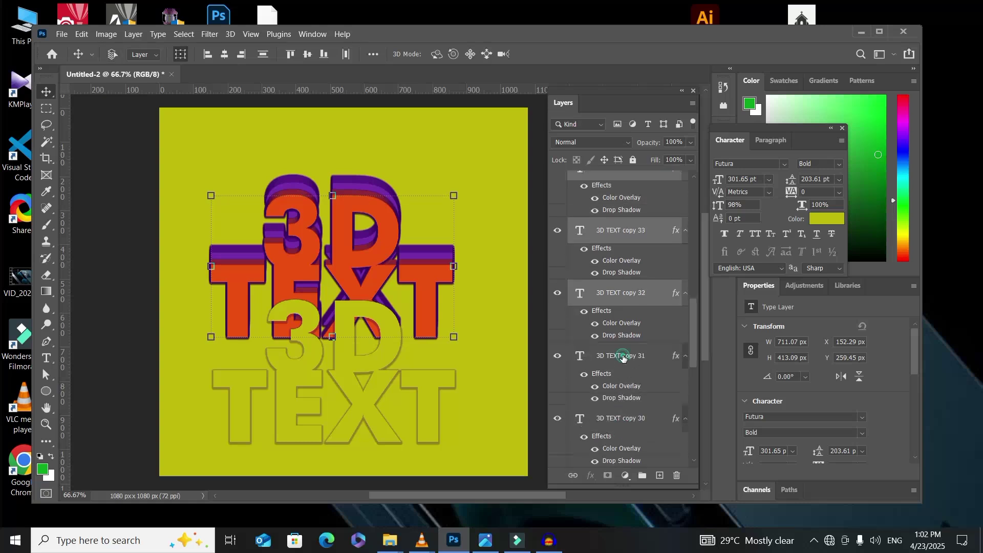
pyautogui.keyDown('shift'); pyautogui.click(621, 362); pyautogui.keyUp('shift')
pyautogui.scroll(-1, 622, 364)
pyautogui.scroll(-1, 621, 364)
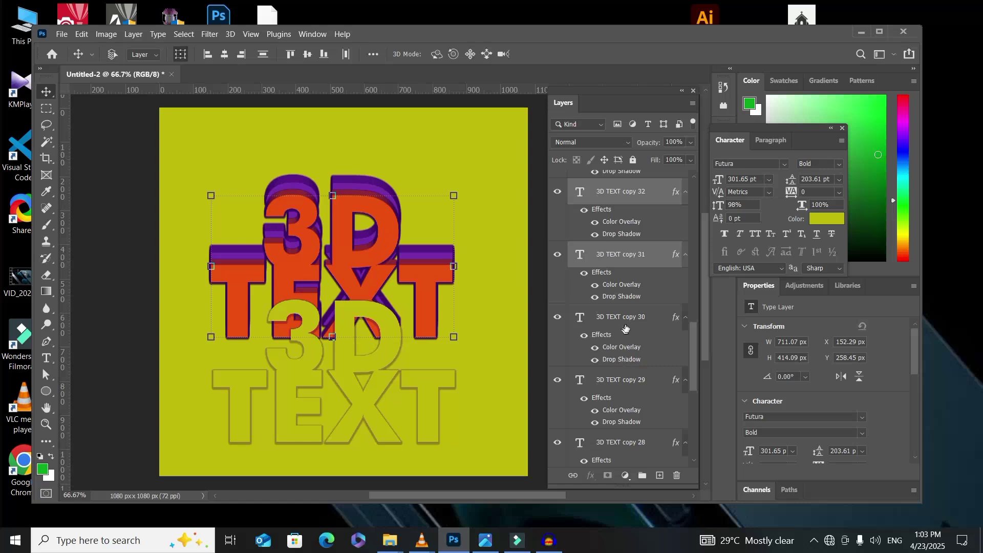
pyautogui.keyDown('shift'); pyautogui.click(621, 381); pyautogui.keyUp('shift')
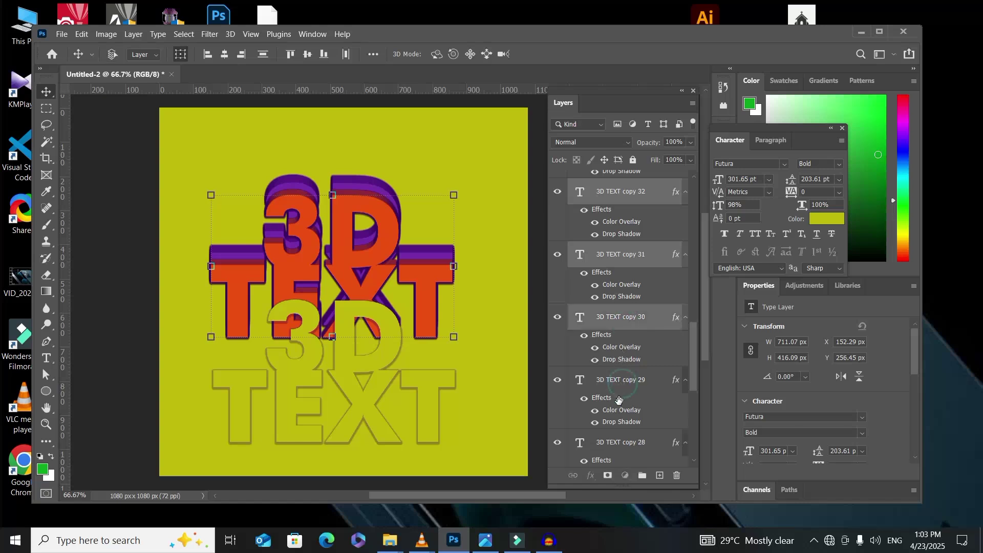
pyautogui.scroll(-2, 619, 403)
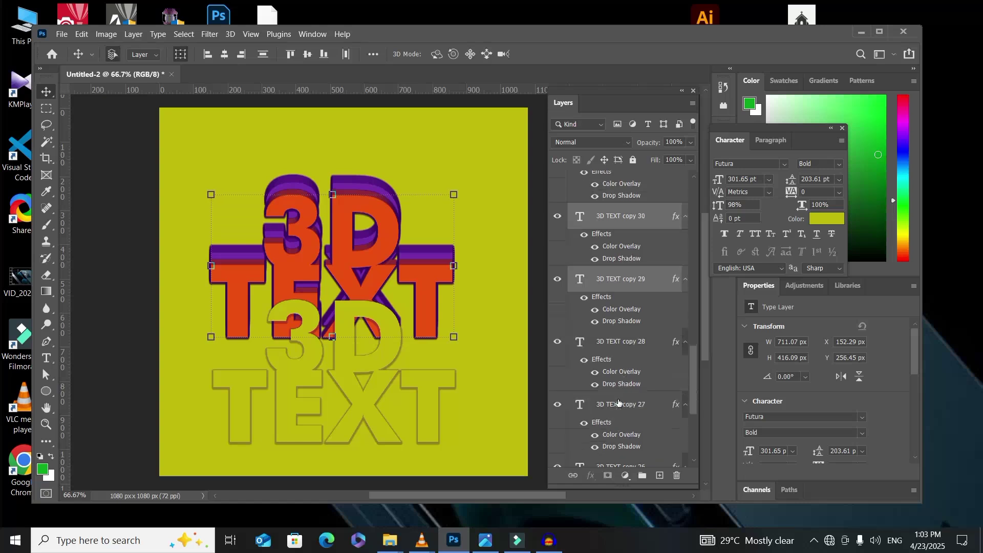
pyautogui.keyDown('shift'); pyautogui.click(621, 345); pyautogui.keyUp('shift')
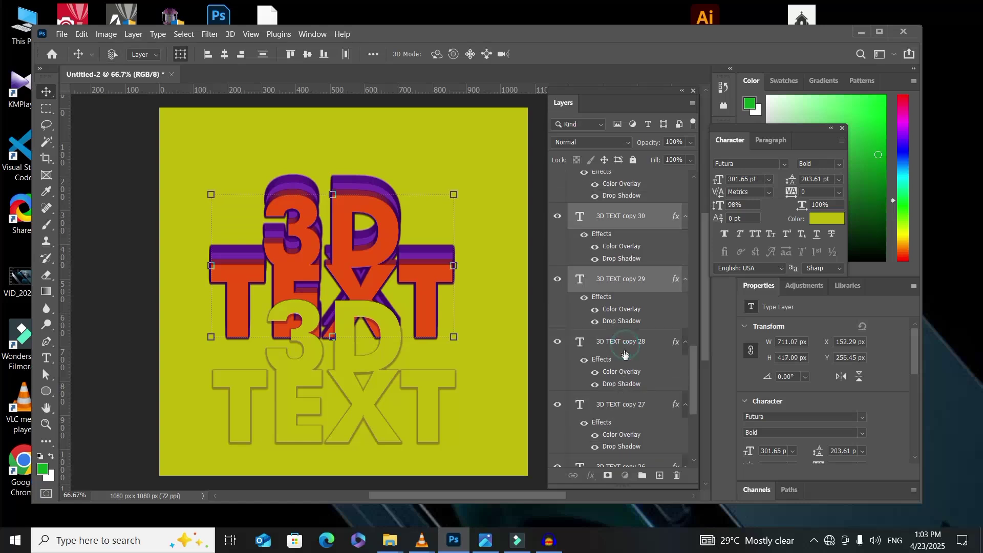
pyautogui.keyDown('shift'); pyautogui.click(619, 408); pyautogui.keyUp('shift')
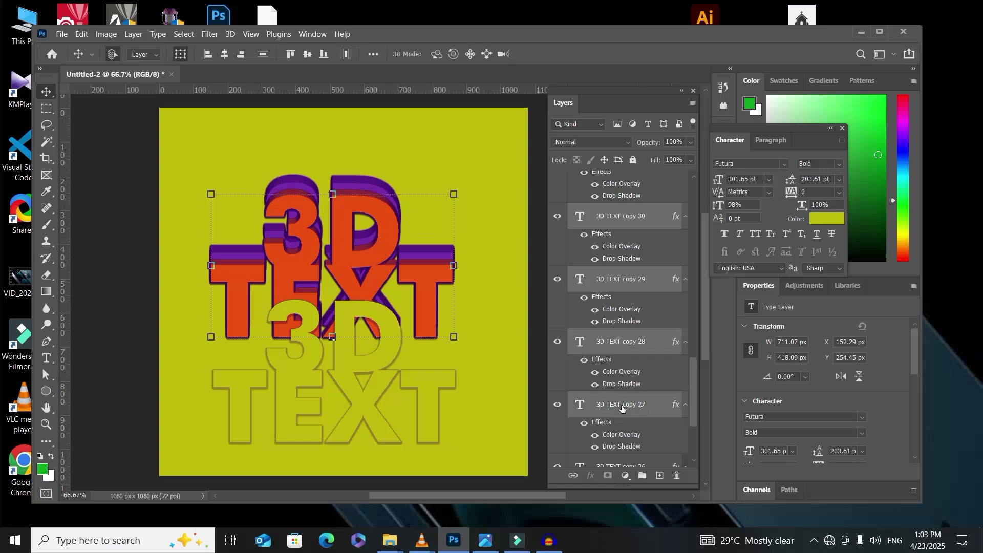
pyautogui.scroll(-2, 622, 407)
pyautogui.keyDown('shift'); pyautogui.click(622, 368); pyautogui.keyUp('shift')
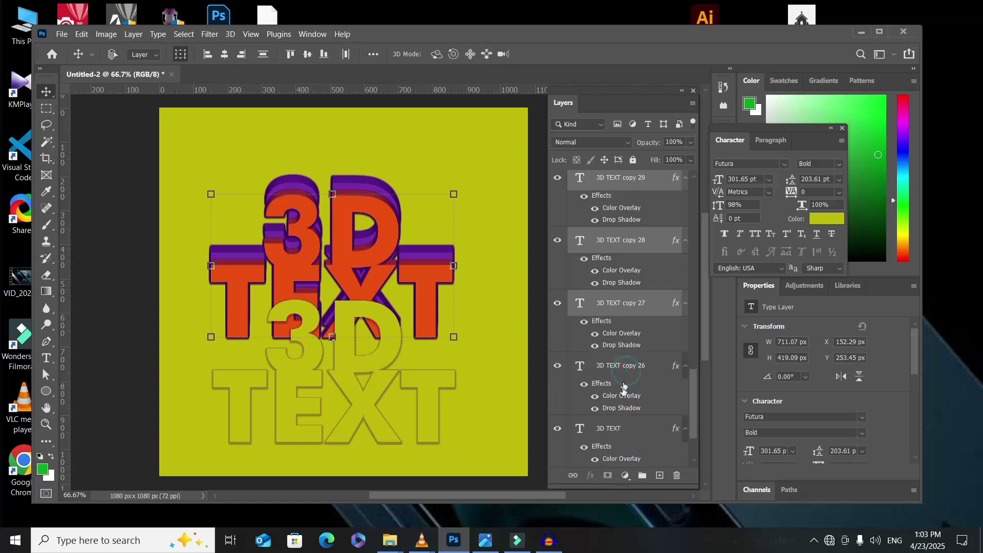
pyautogui.keyDown('shift'); pyautogui.click(619, 429); pyautogui.keyUp('shift')
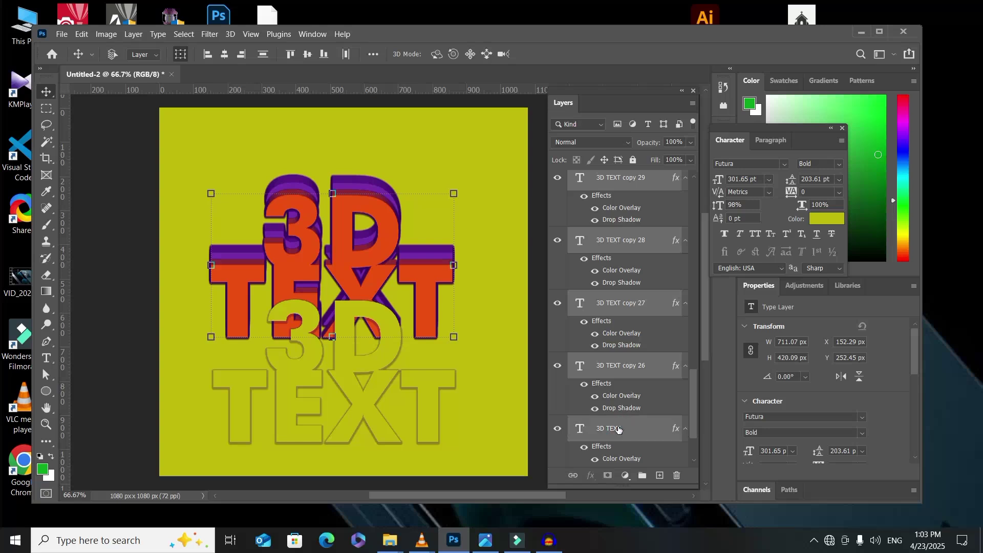
pyautogui.scroll(-2, 620, 425)
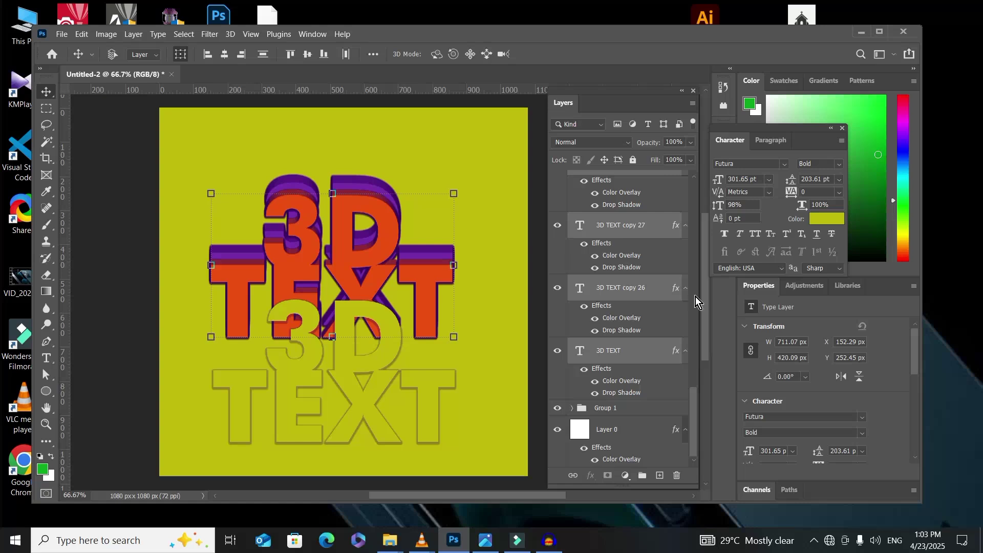
pyautogui.hotkey('ctrl', 'g')
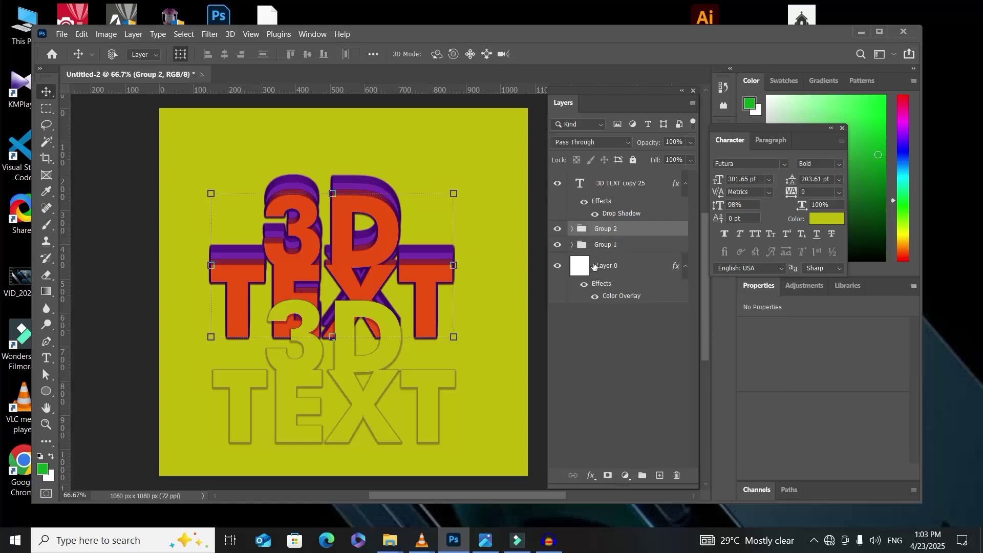
pyautogui.click(559, 232)
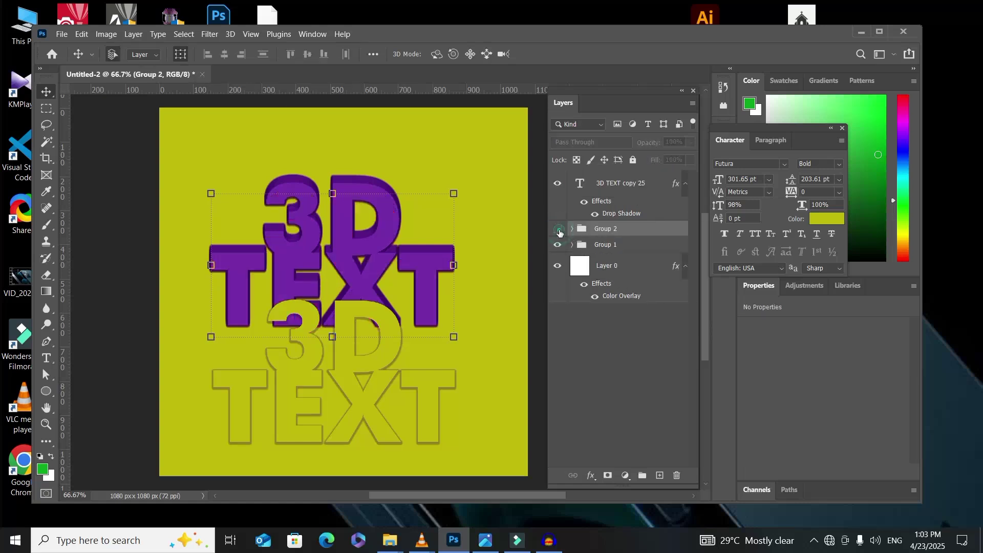
pyautogui.click(560, 232)
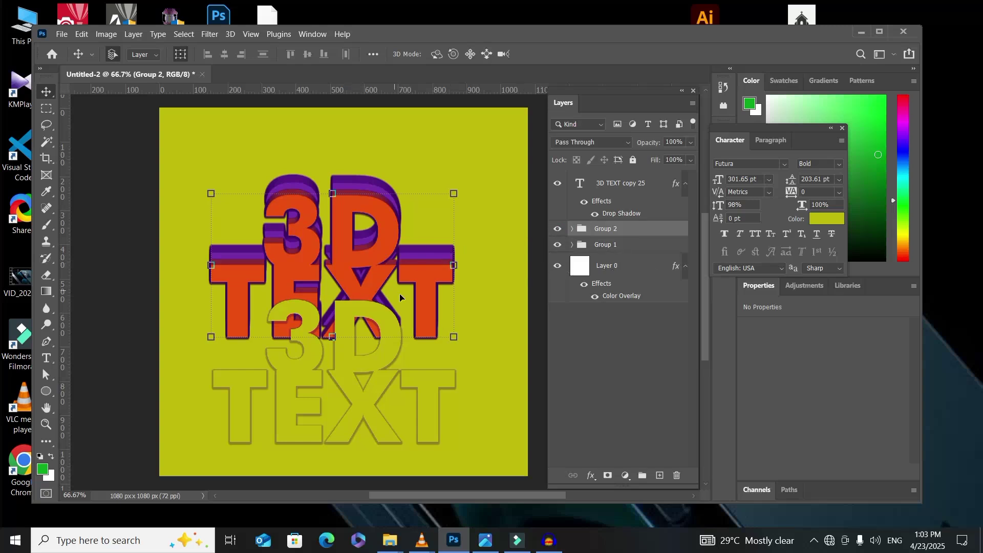
# - Move the yellow-green 3D TEXT copy 25 straight up until it overlaps the front of the orange-red letters
pyautogui.click(373, 389)
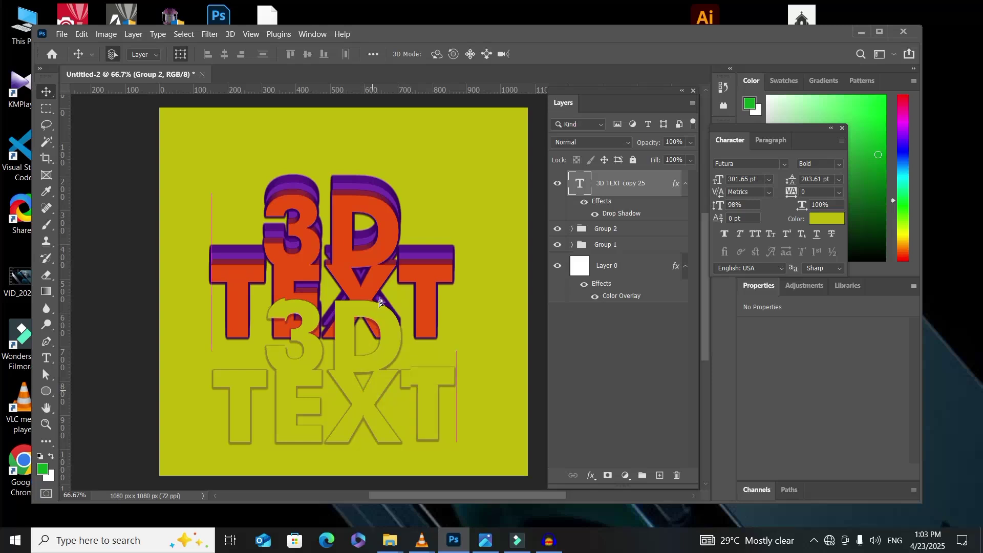
pyautogui.moveTo(374, 350); pyautogui.dragTo(374, 296)
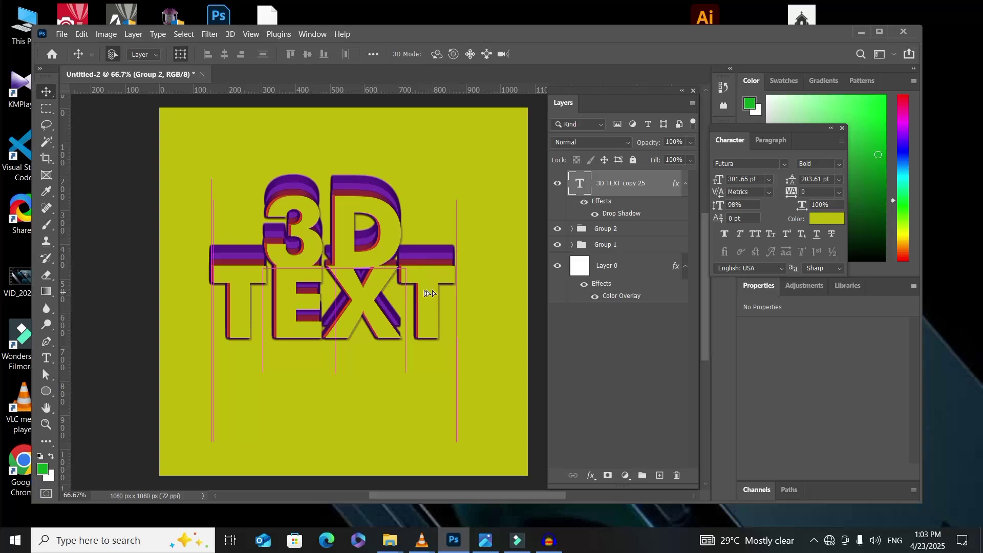
# - Move the background Layer 0 and scale it up to about 1195 × 1196 px so it covers the whole canvas
pyautogui.click(454, 296)
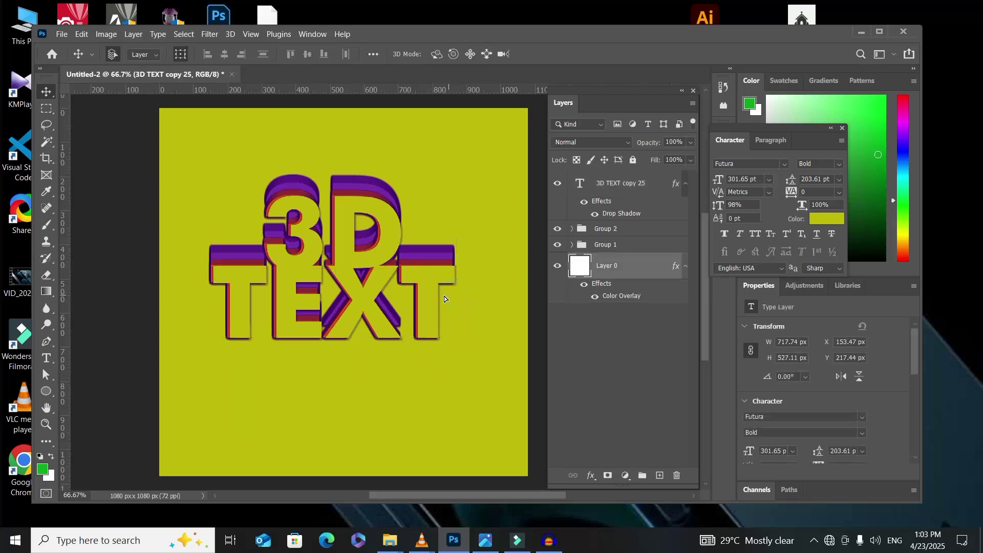
pyautogui.moveTo(442, 296); pyautogui.dragTo(500, 323)
pyautogui.hotkey('ctrl', 't')
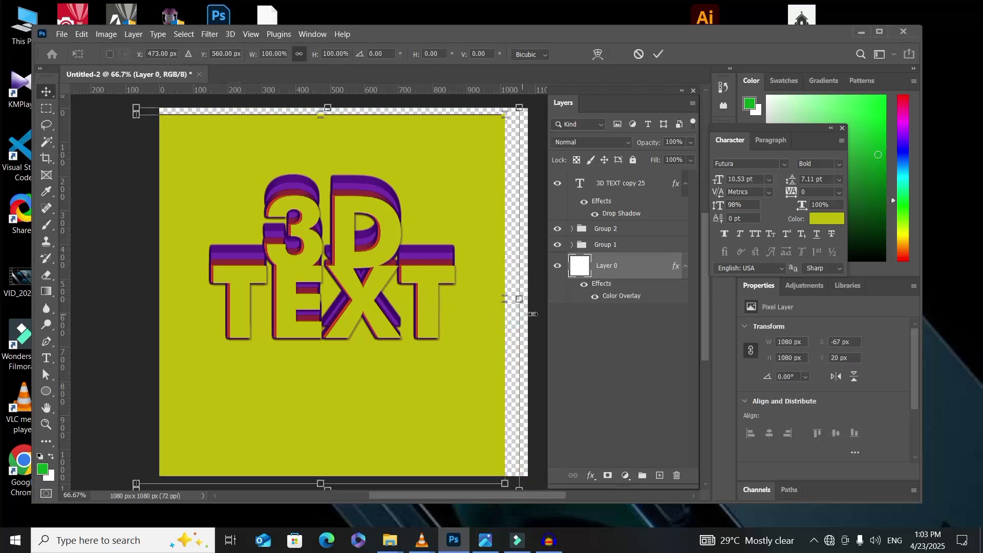
pyautogui.moveTo(541, 312); pyautogui.dragTo(548, 299)
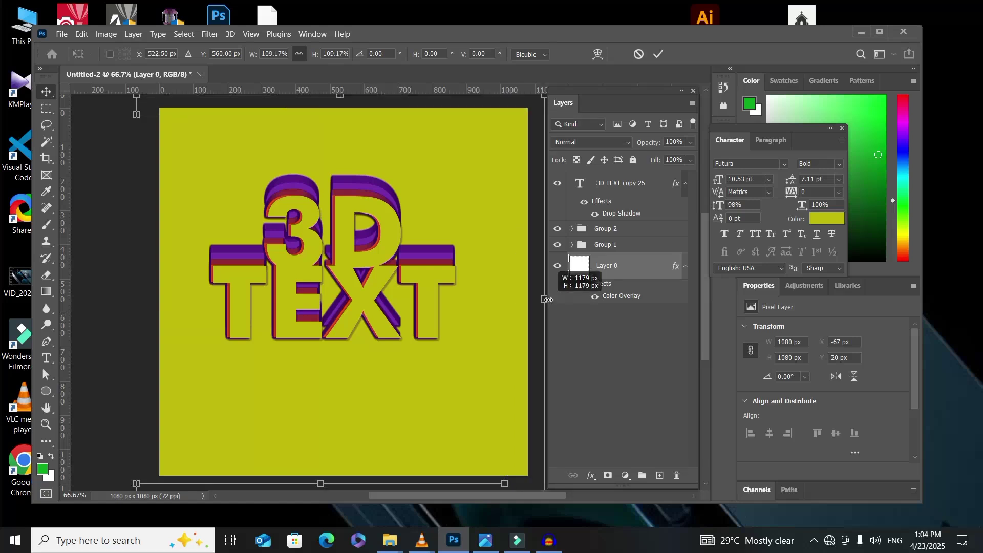
pyautogui.click(658, 54)
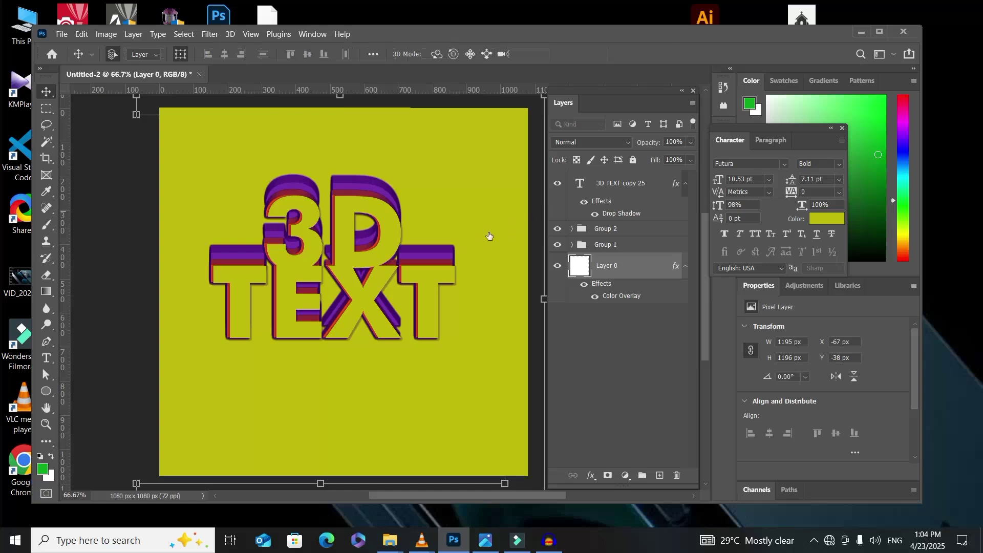
# - Shift the yellow-green 3D TEXT copy 25 about 6 px left and 9 px up to align it over the layered letters
pyautogui.click(385, 256)
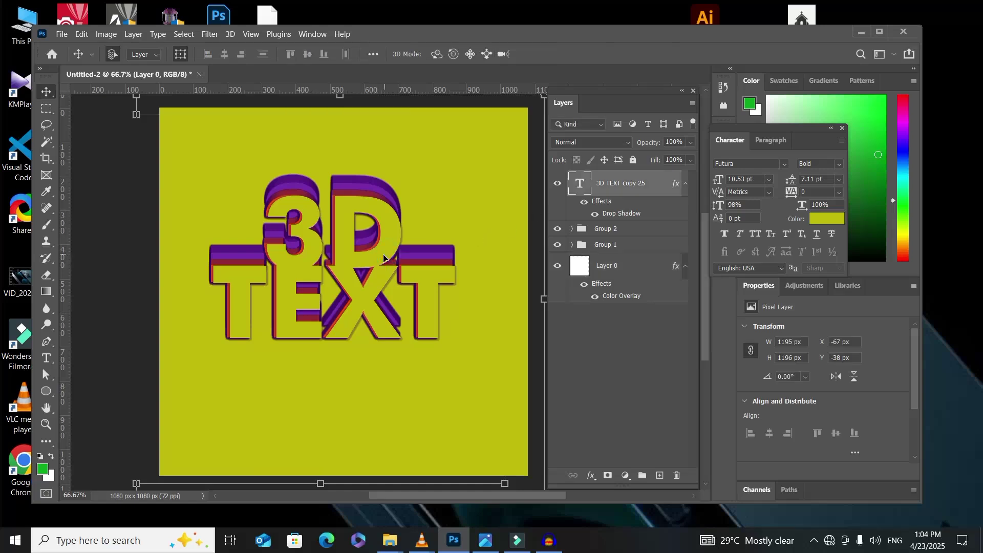
pyautogui.press('Right')
pyautogui.press('Right')
pyautogui.press('Right')
pyautogui.press('Right')
pyautogui.press('Right')
pyautogui.press('Right')
pyautogui.press('Right')
pyautogui.press('Right')
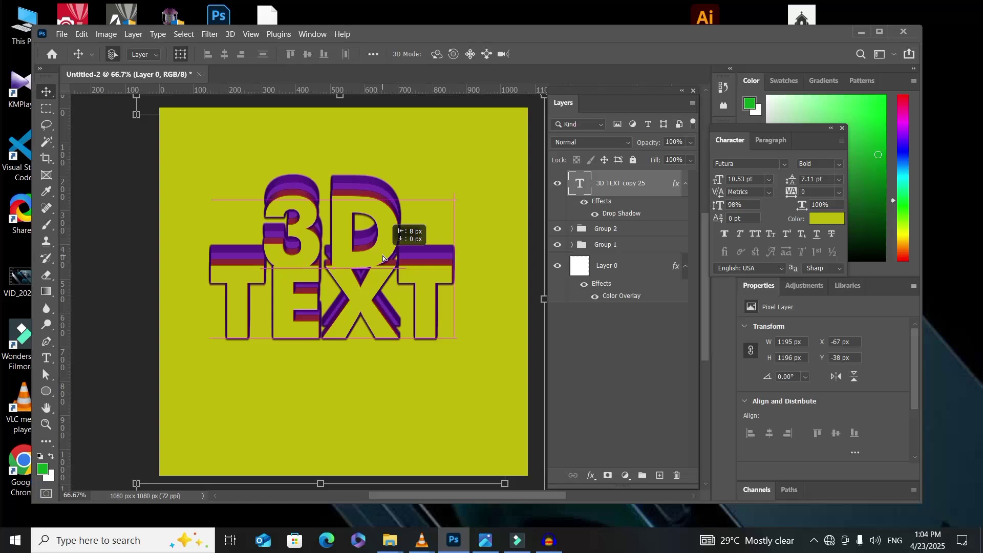
pyautogui.press('Up')
pyautogui.press('Up')
pyautogui.press('Up')
pyautogui.press('Up')
pyautogui.press('Up')
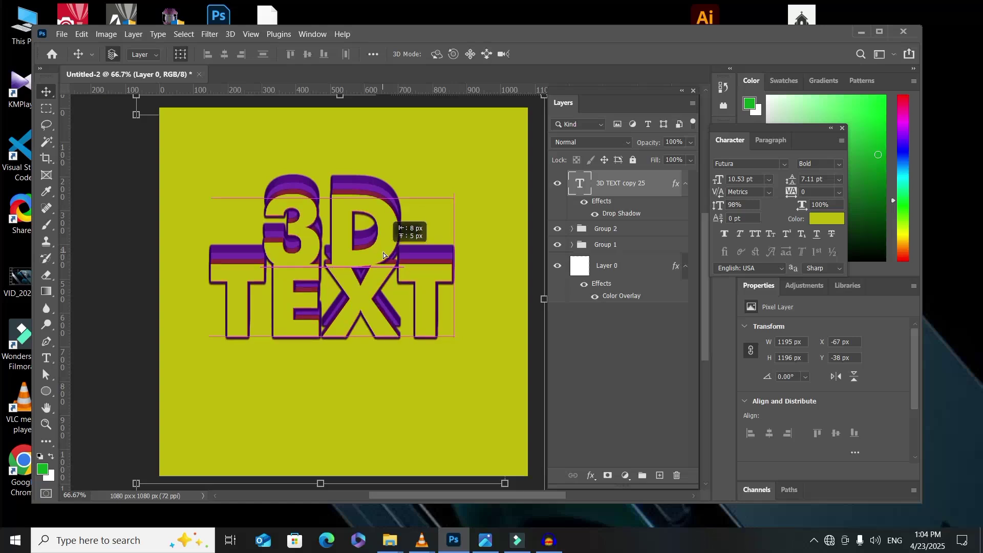
pyautogui.press('Up')
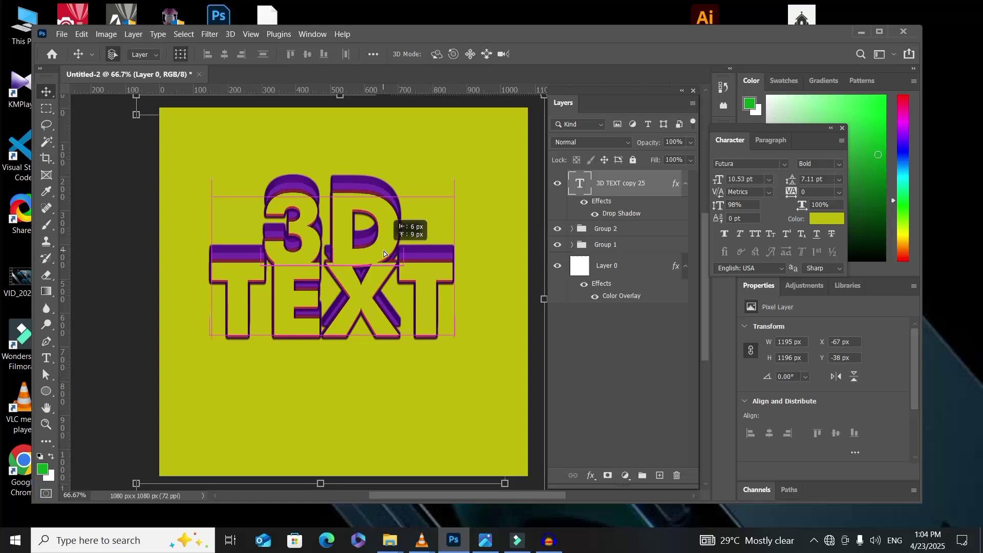
pyautogui.moveTo(385, 253); pyautogui.dragTo(384, 249)
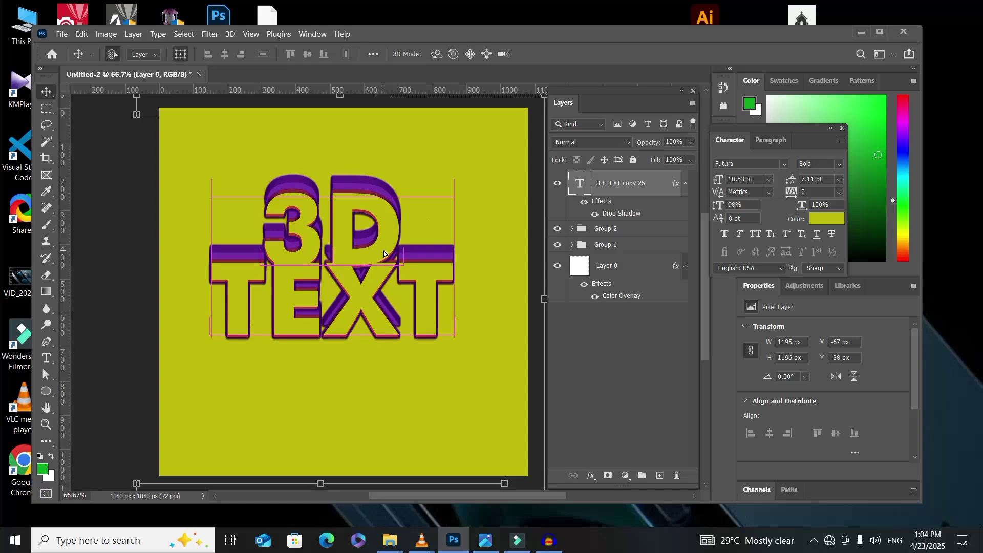